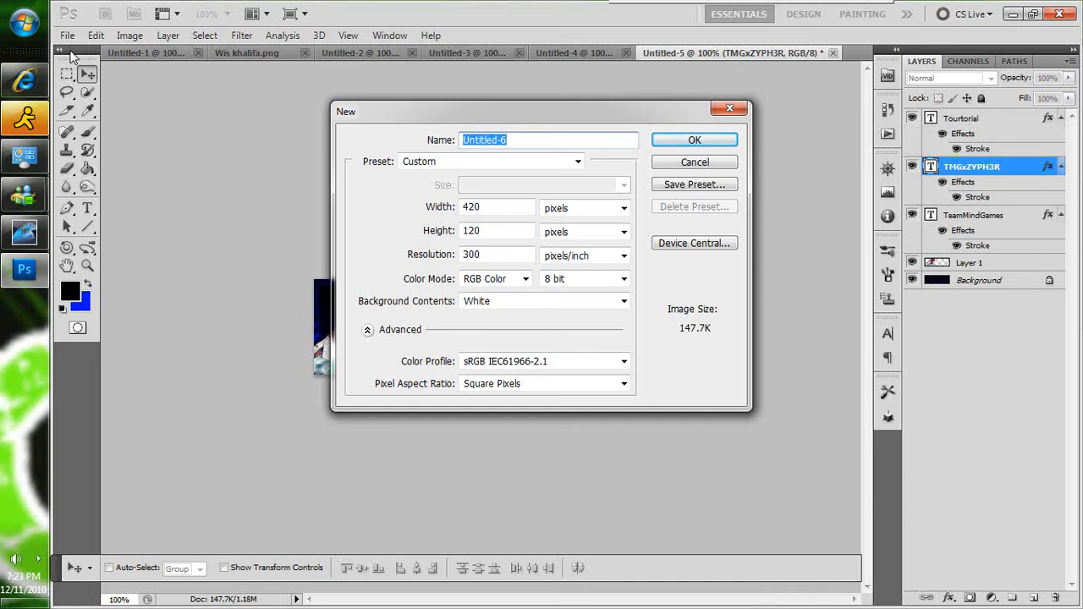
- Create a new 420 × 120 px RGB document at 300 pixels/inch with a white background and activate the Brush tool
key("Return")
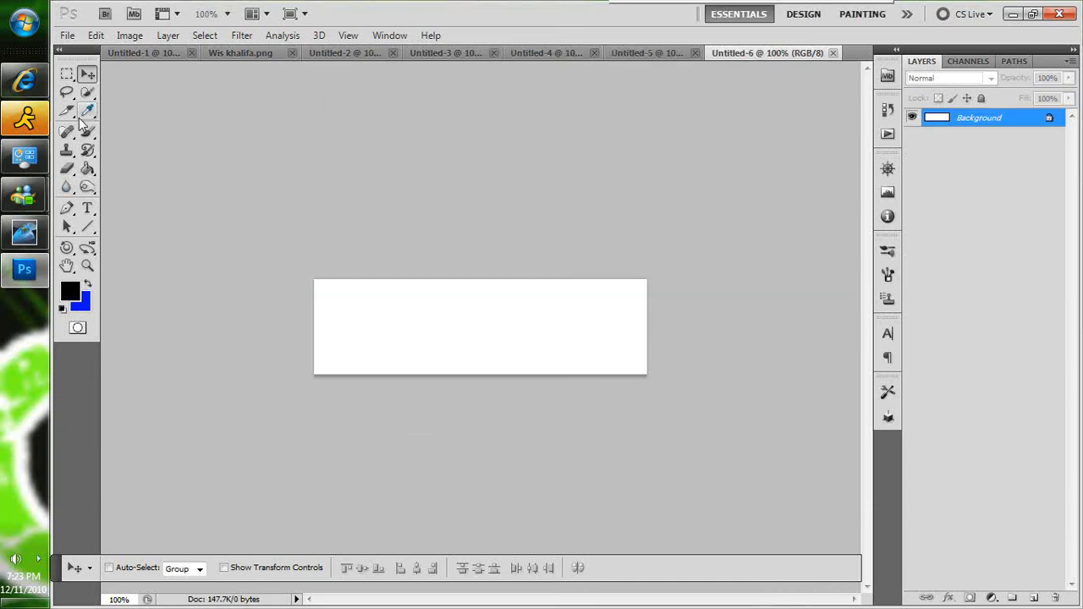
left_click(87, 150)
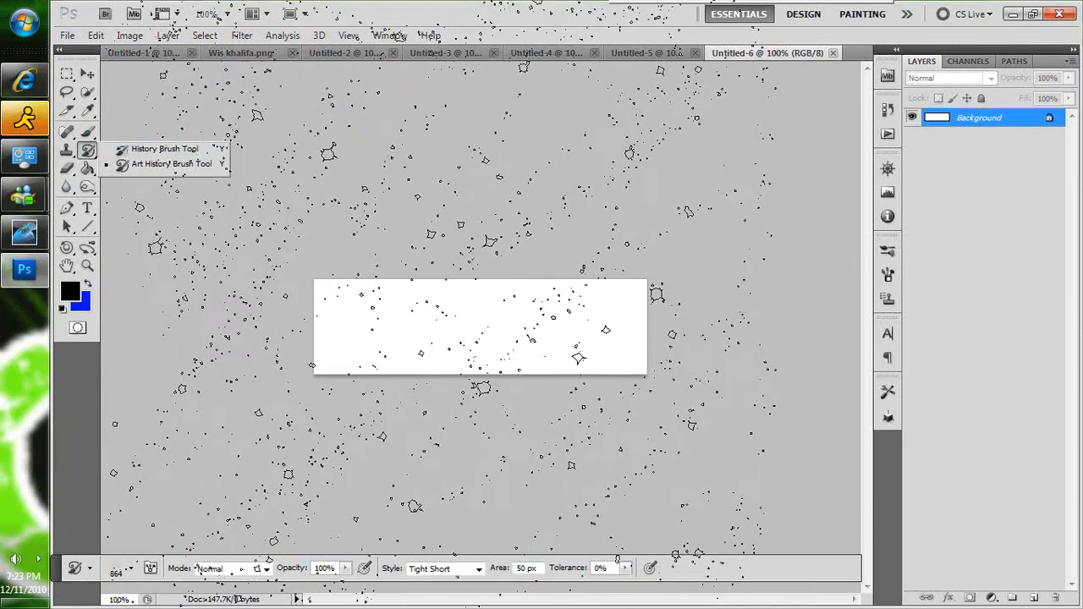
left_click(401, 259)
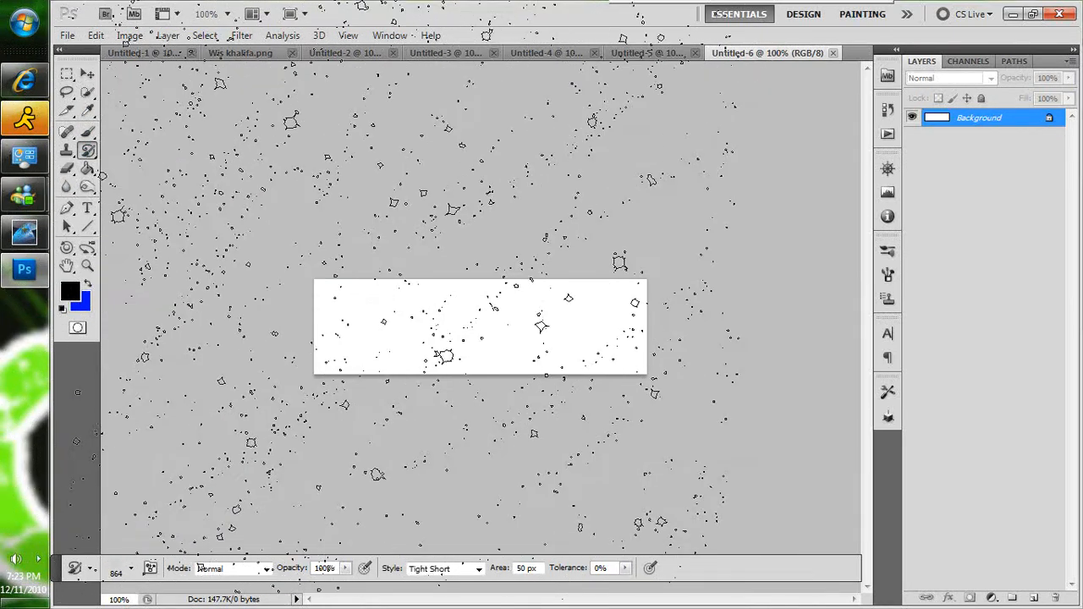
left_click(88, 150)
left_click(88, 133)
left_click(347, 323)
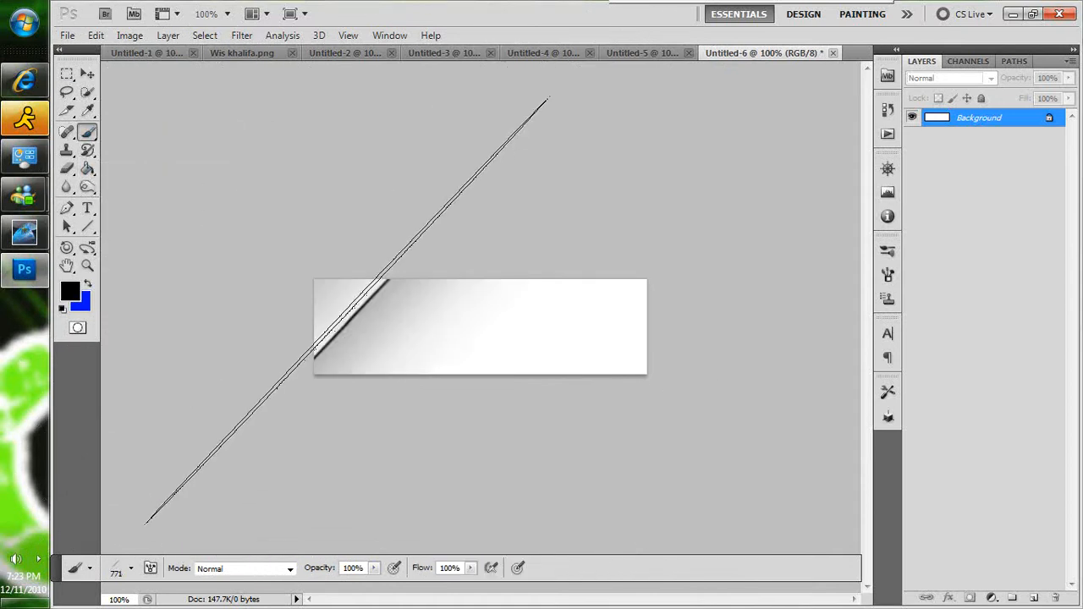
left_click_drag(347, 311, 394, 359)
key("ctrl+z")
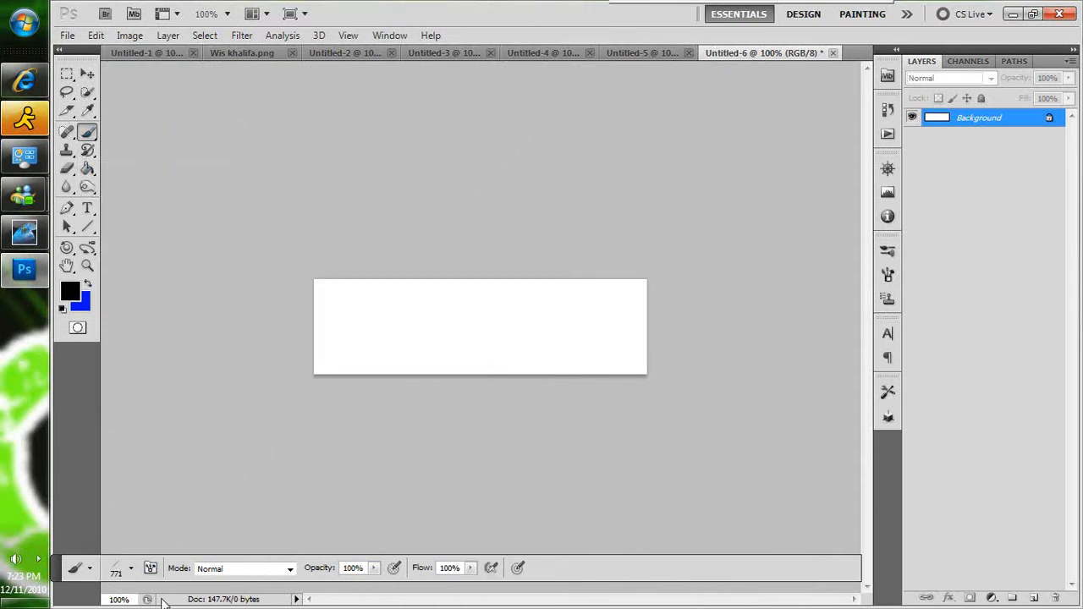
- Choose the 703 px diagonal streak brush and paint black streaks side by side across the whole canvas
left_click(132, 570)
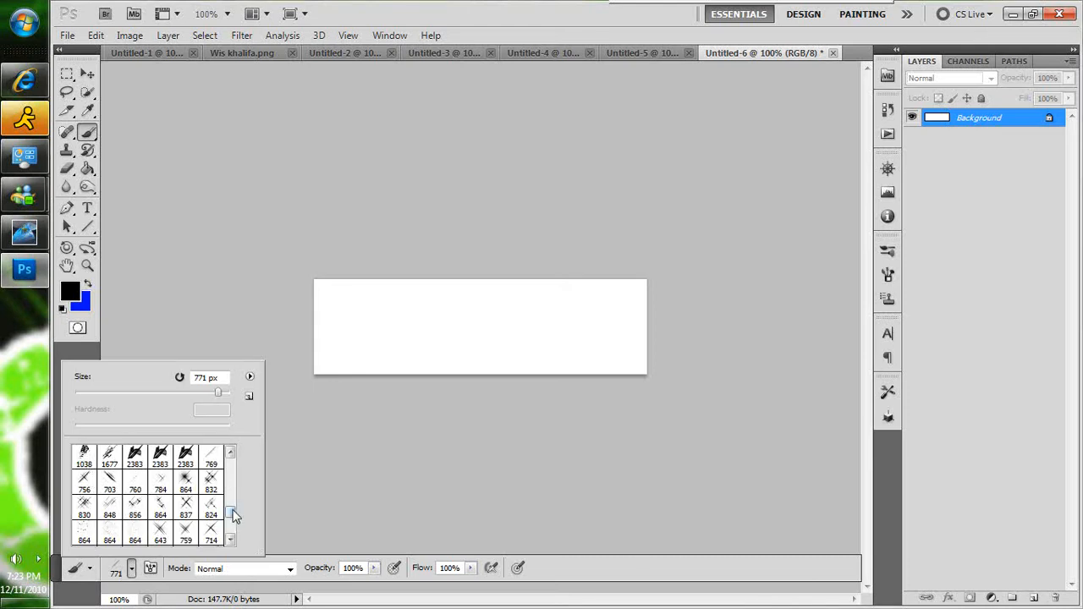
left_click_drag(230, 510, 229, 508)
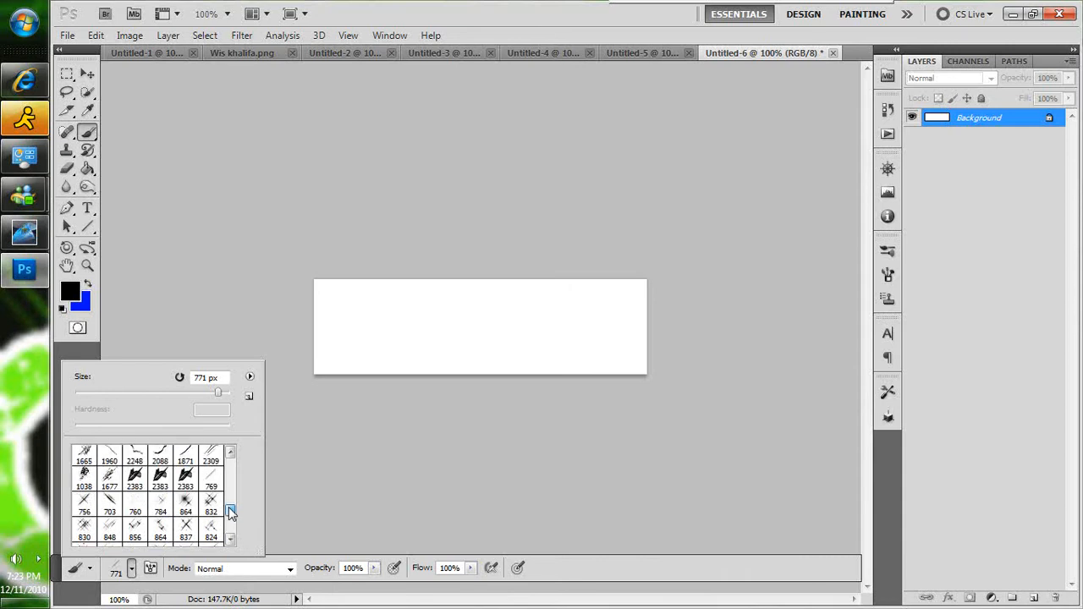
left_click(100, 508)
left_click(359, 302)
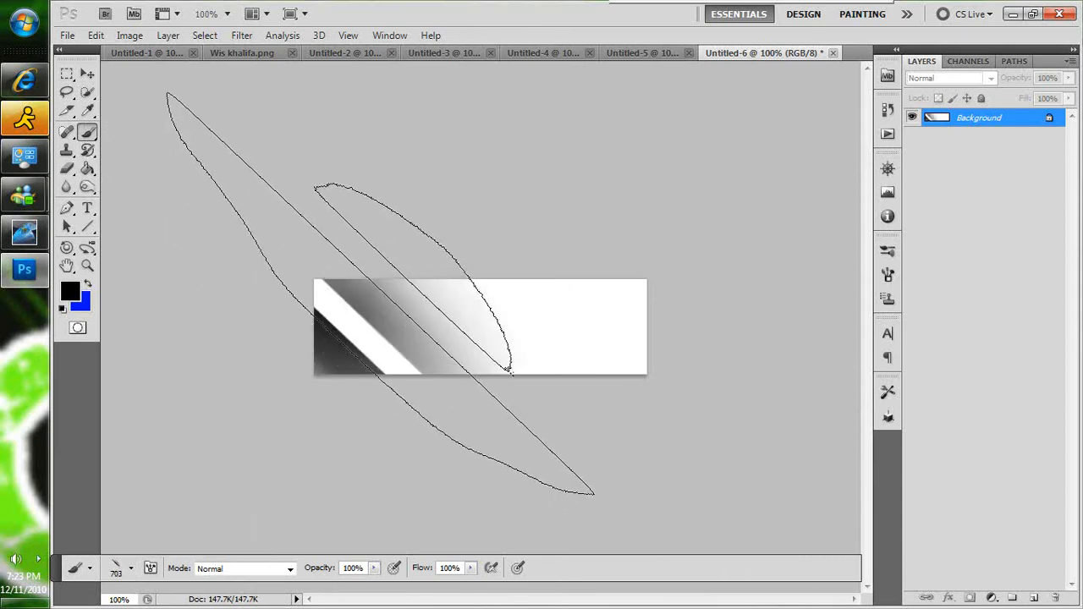
left_click(450, 262)
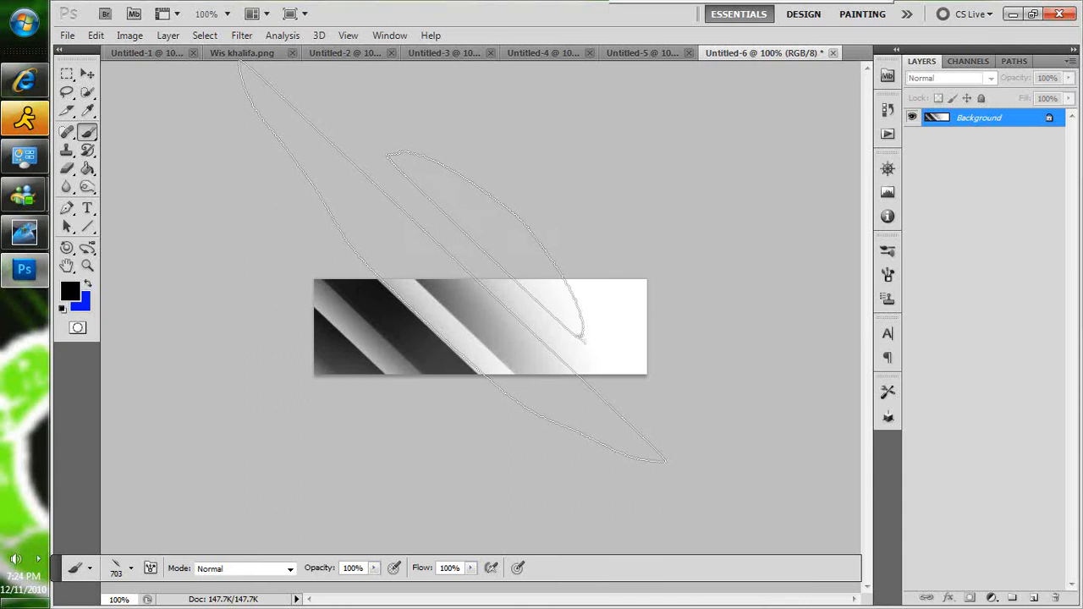
left_click(466, 258)
left_click(513, 239)
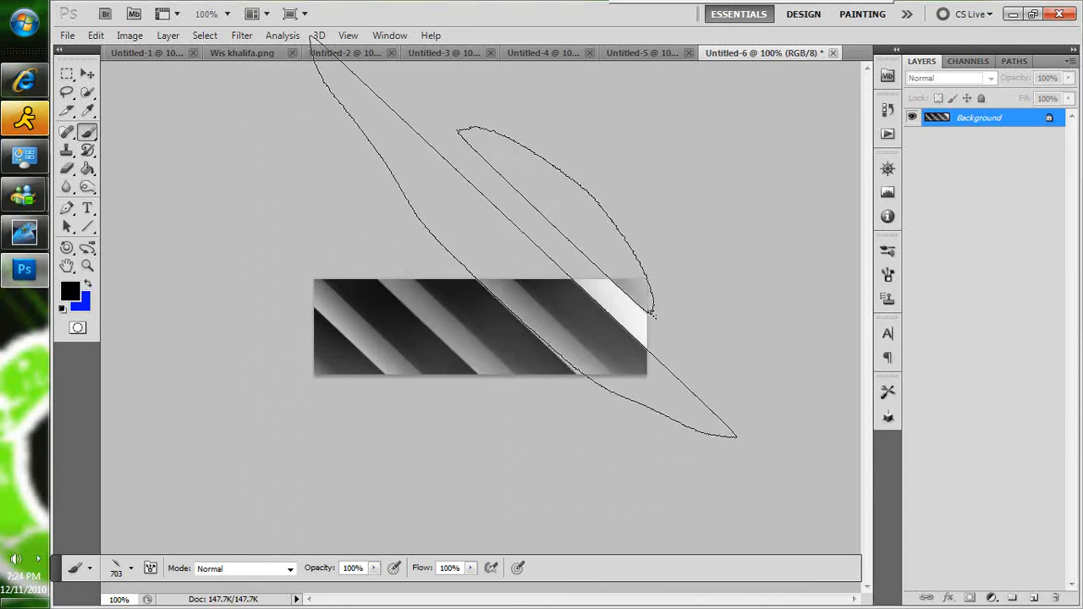
left_click(593, 218)
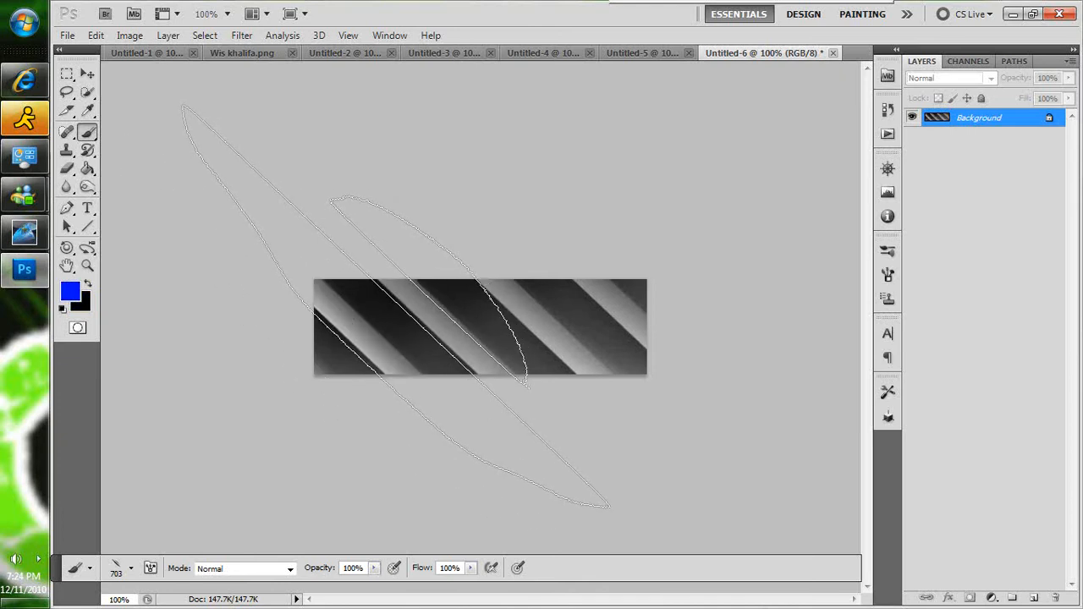
- Paint blue diagonal streaks over the black ones with the same brush, undoing unwanted strokes along the way
left_click(397, 306)
key("ctrl+z")
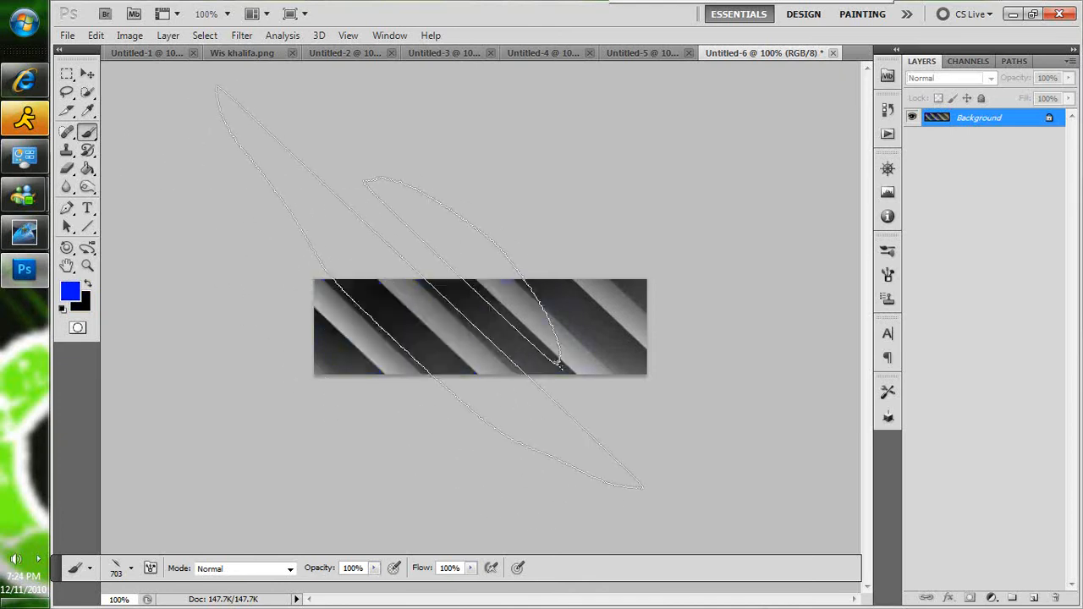
left_click_drag(368, 322, 482, 271)
key("ctrl+z")
left_click(434, 295)
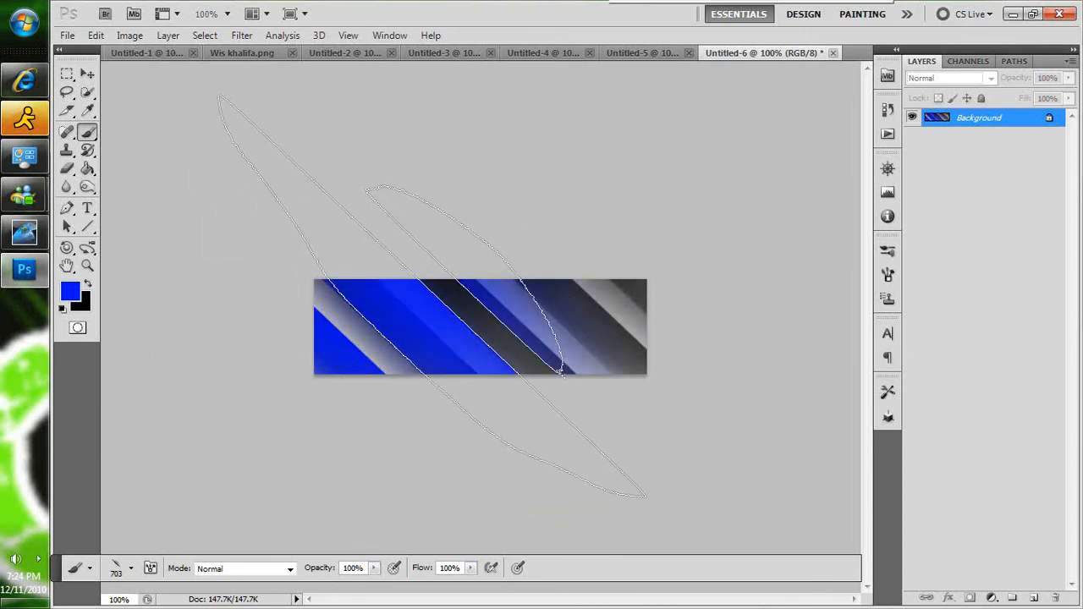
key("ctrl+z")
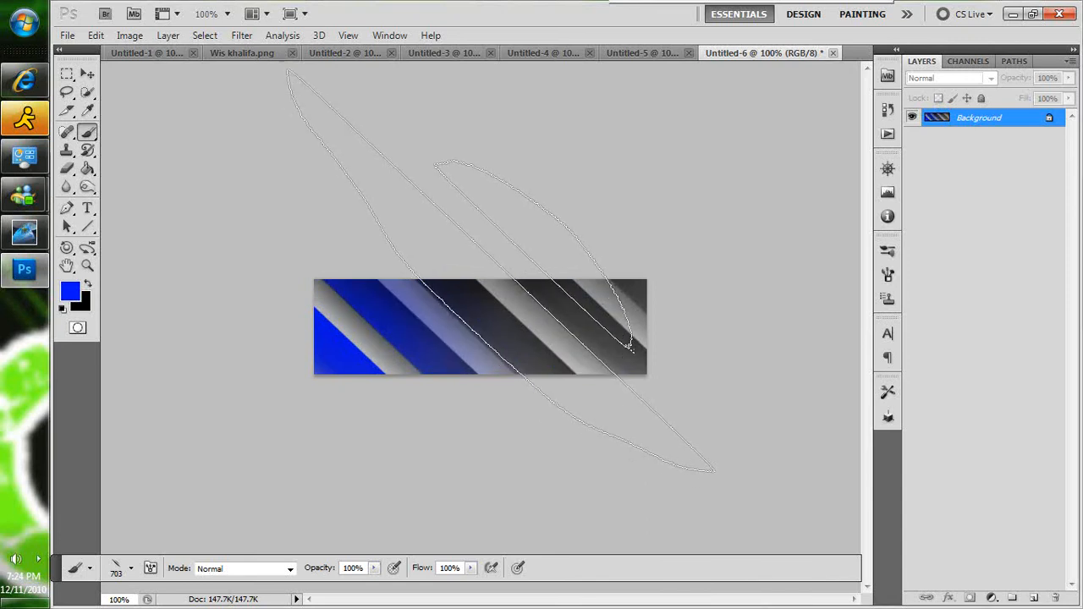
left_click(512, 271)
left_click(608, 229)
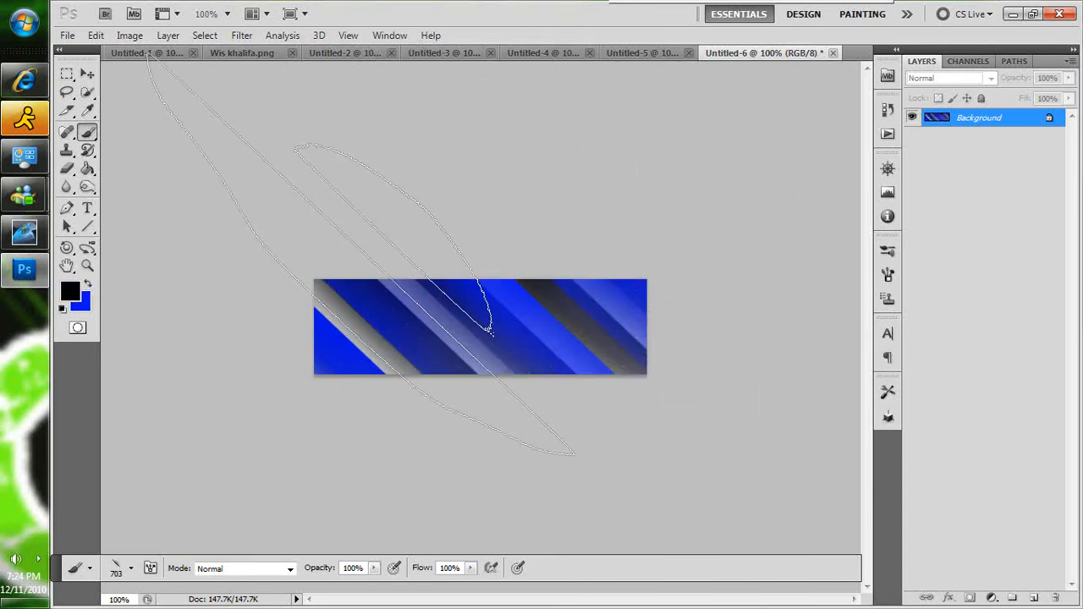
- Darken the blue and grey stripes across the banner with black strokes of the 703 px streak brush
left_click(495, 330)
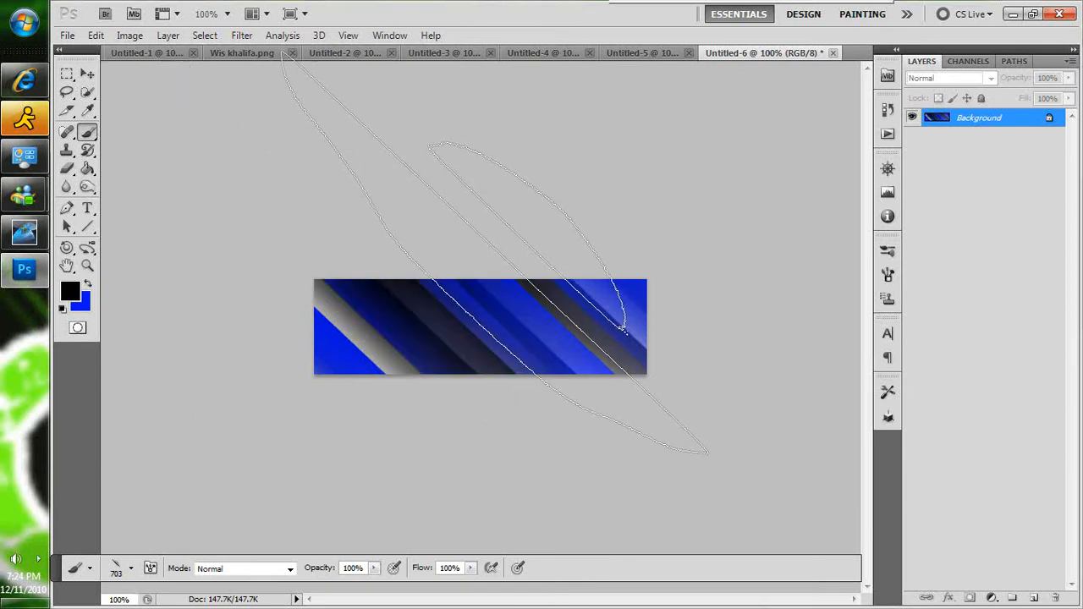
left_click(624, 329)
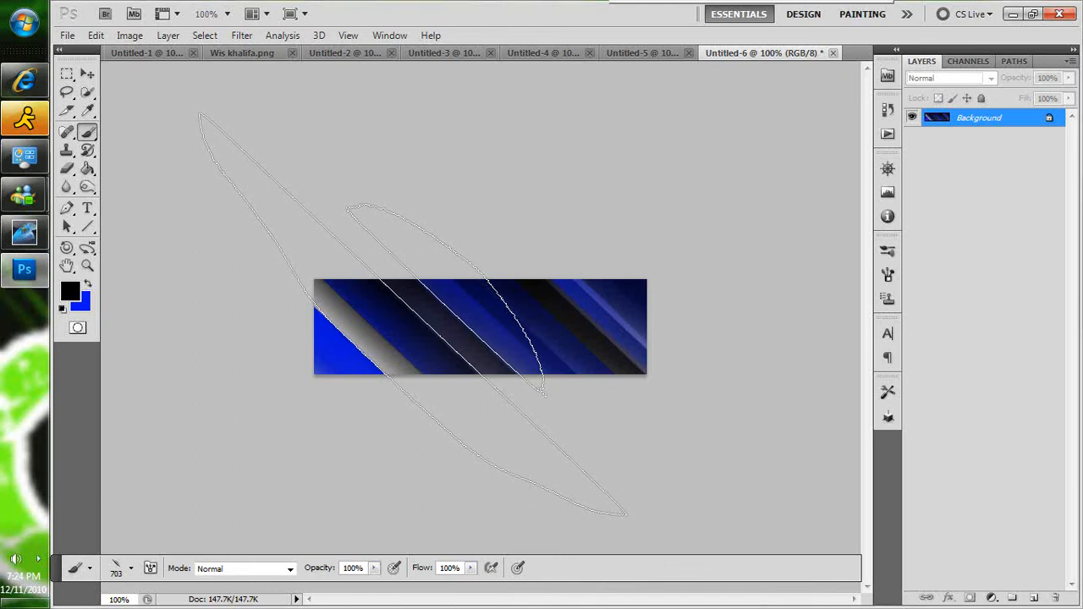
left_click(381, 333)
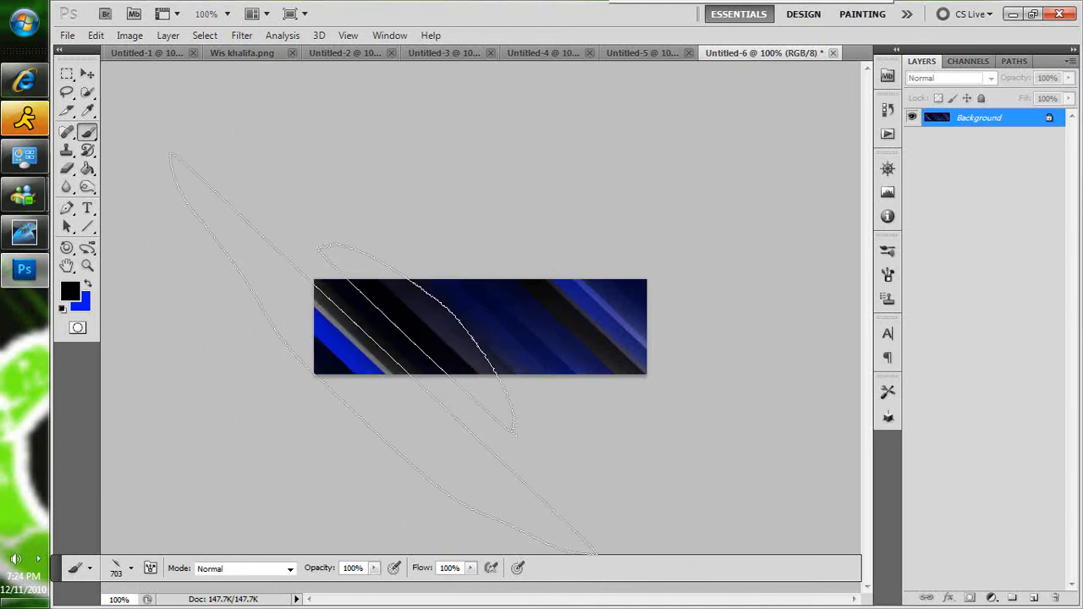
left_click(361, 354)
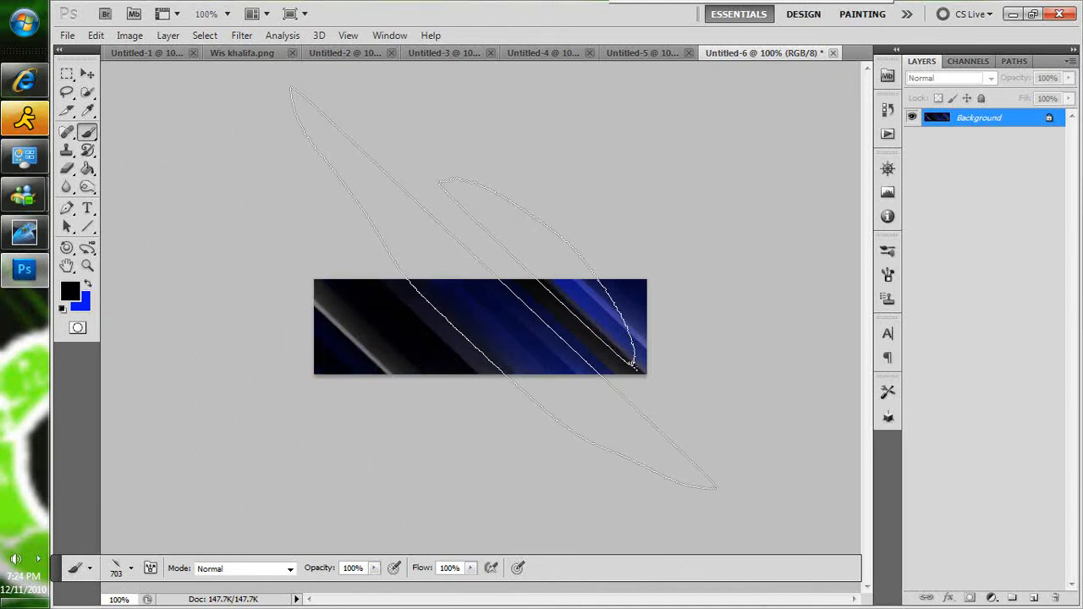
left_click(488, 309)
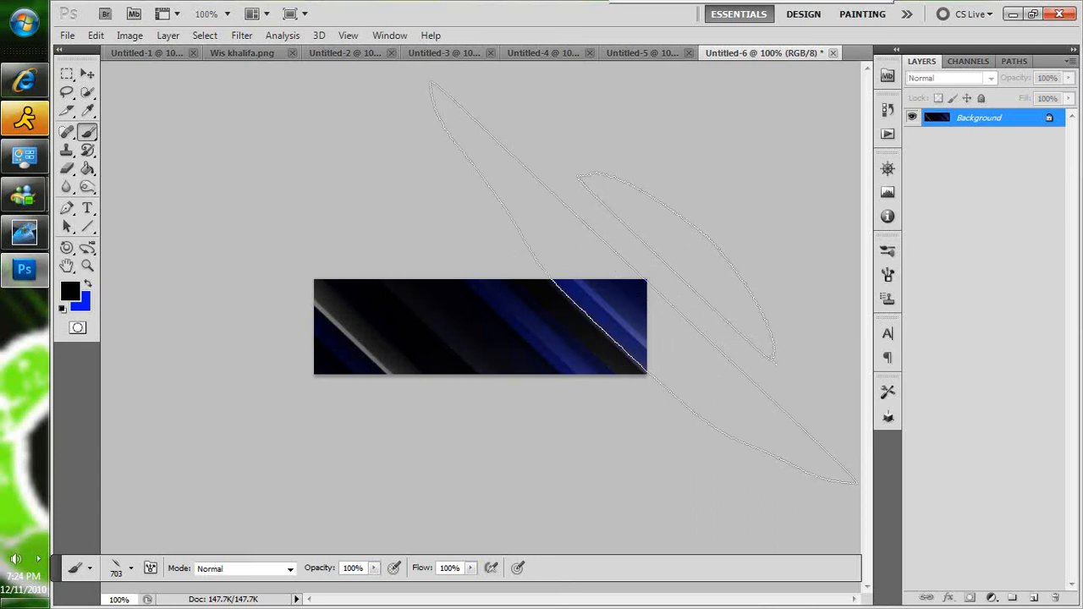
left_click(659, 278)
- Swap the foreground colour to blue and choose the 864 px sparkle brush
key("x")
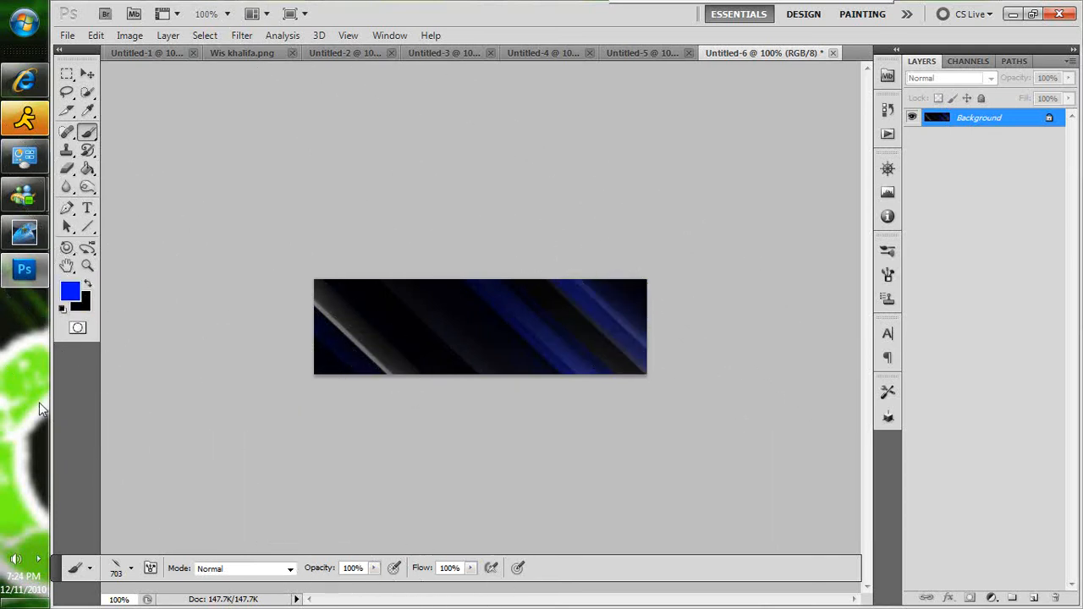
left_click(111, 571)
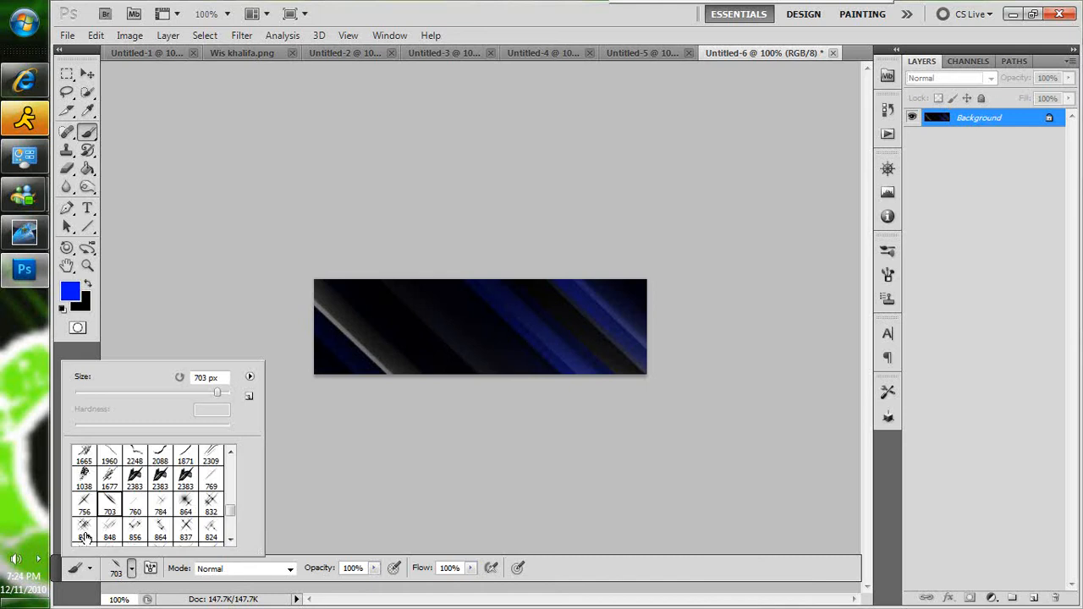
scroll(230, 512, "down", 5)
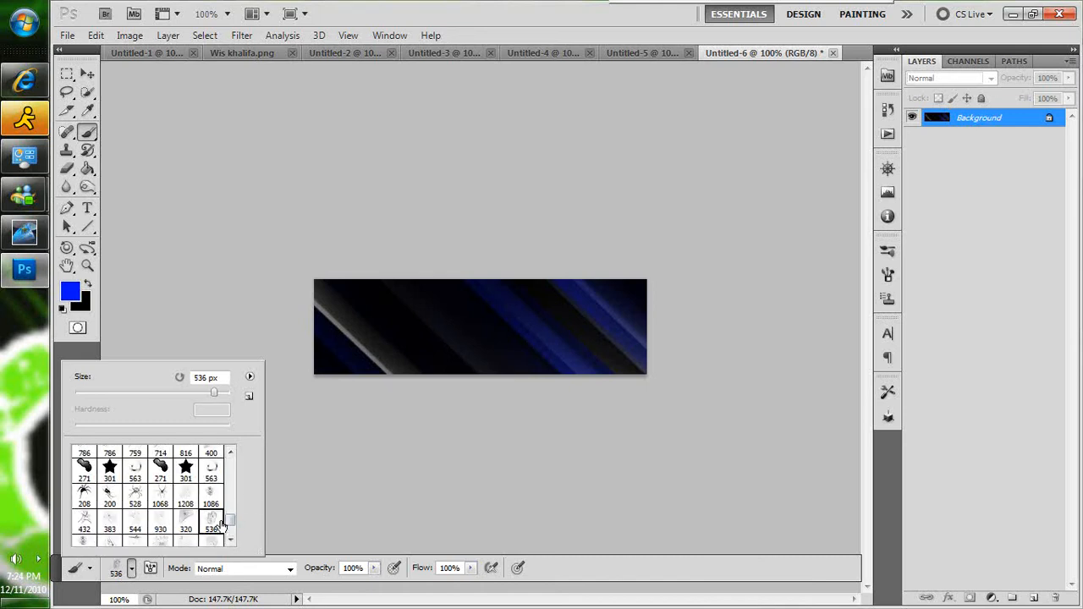
left_click_drag(230, 518, 230, 512)
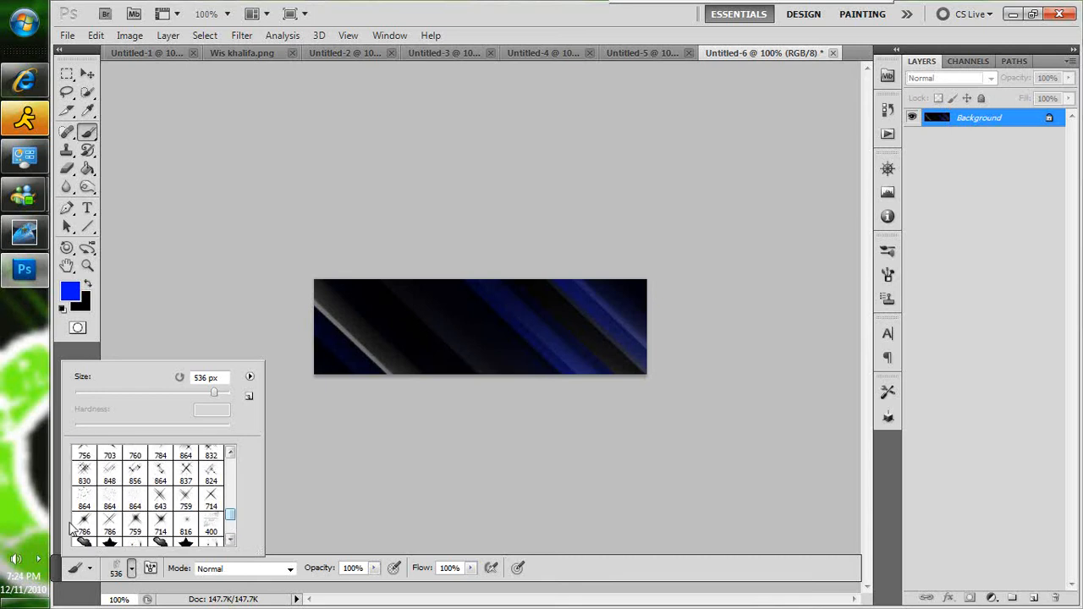
left_click(440, 324)
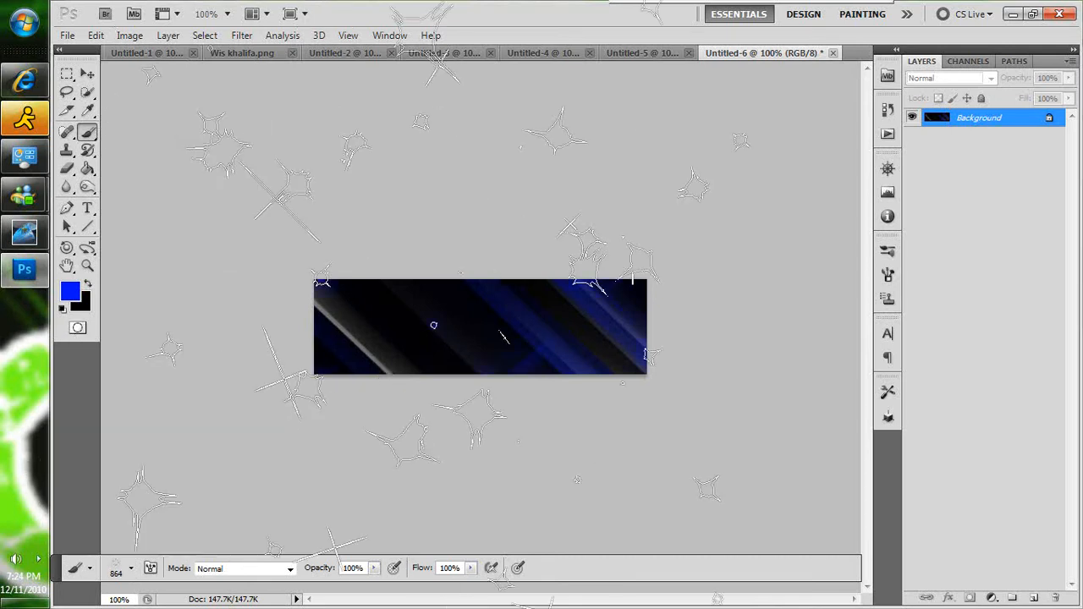
left_click(336, 257)
left_click(497, 251)
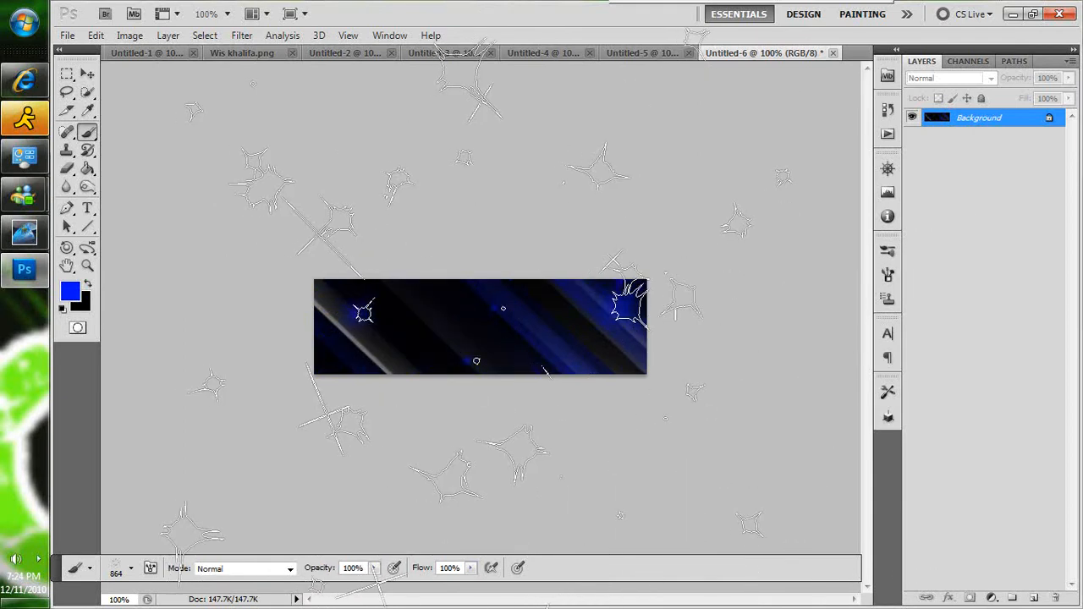
left_click(485, 314)
left_click(558, 393)
left_click(456, 495)
key("ctrl+alt+z")
key("ctrl+alt+z")
key("ctrl+alt+z")
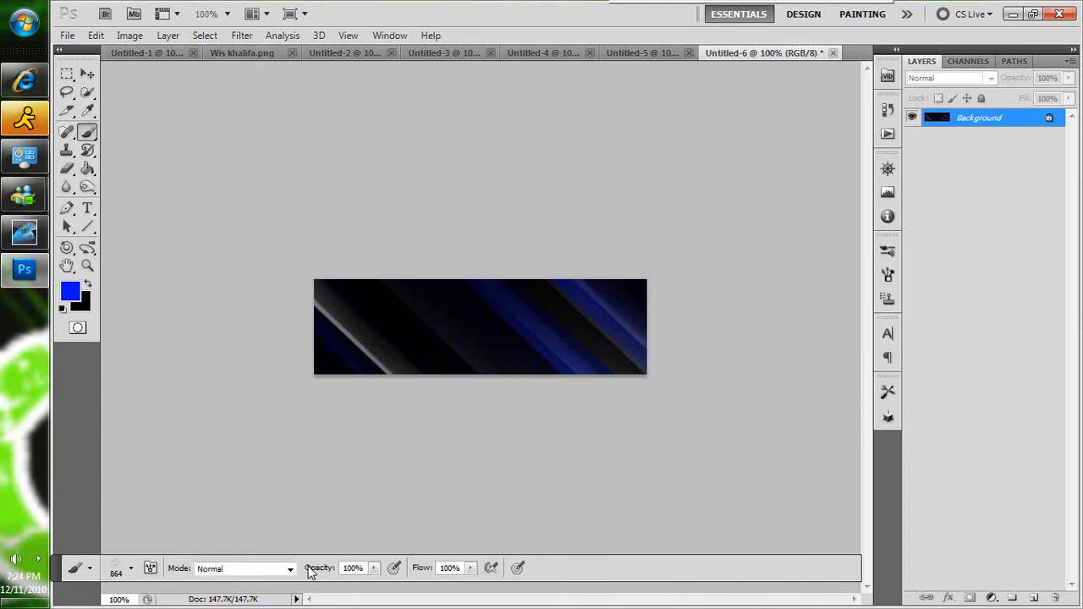
- Stamp blue sparkles over the striped banner with the 864 px brush, undoing the badly placed ones
left_click(359, 267)
left_click(367, 214)
left_click(298, 206)
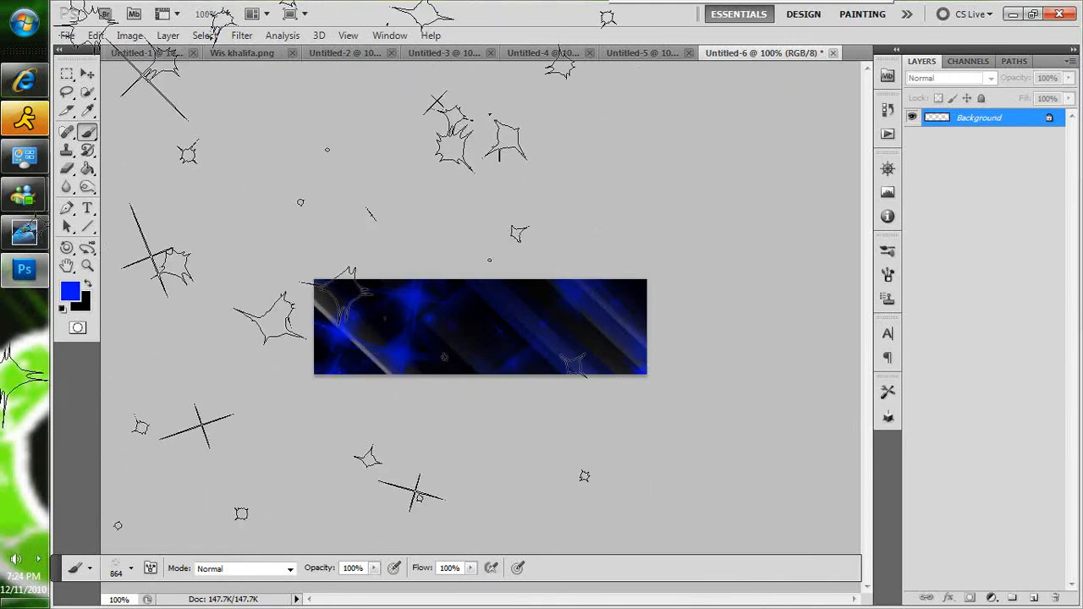
key("ctrl+alt+z")
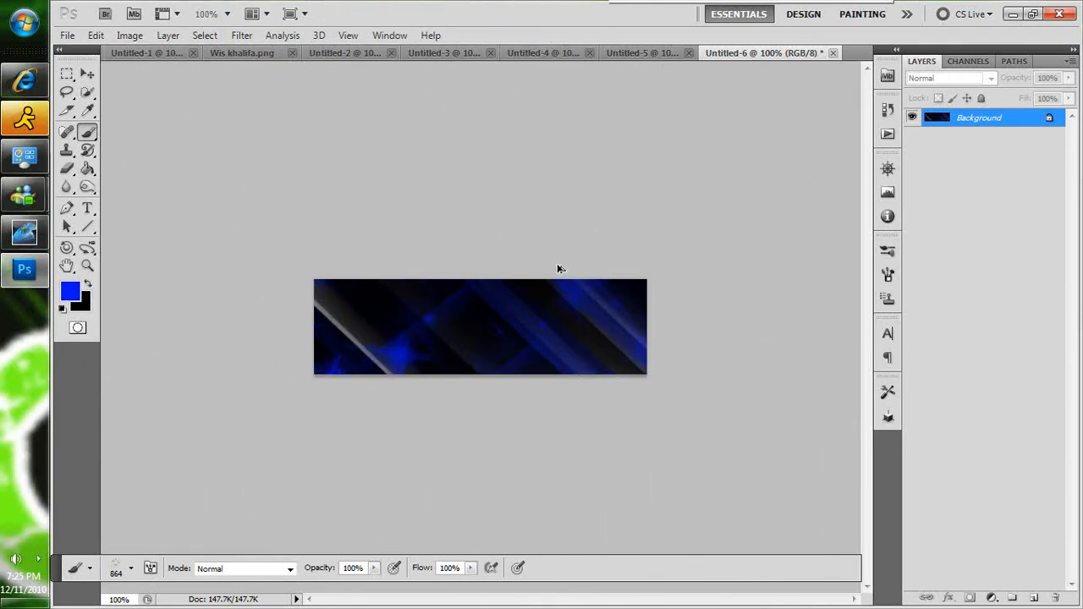
key("ctrl+alt+z")
left_click(209, 356)
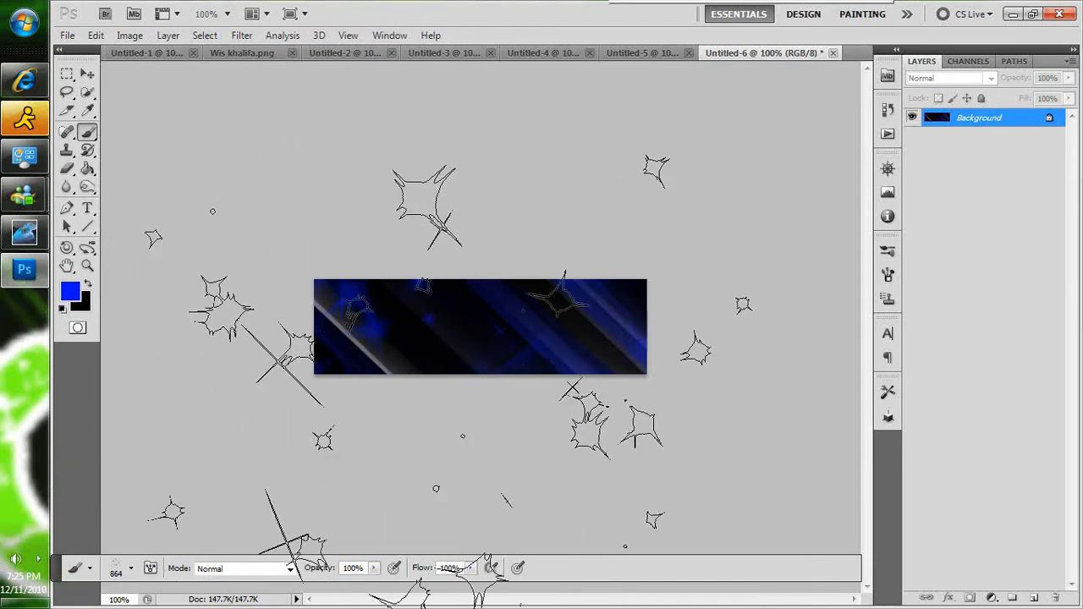
left_click(448, 503)
left_click(473, 326)
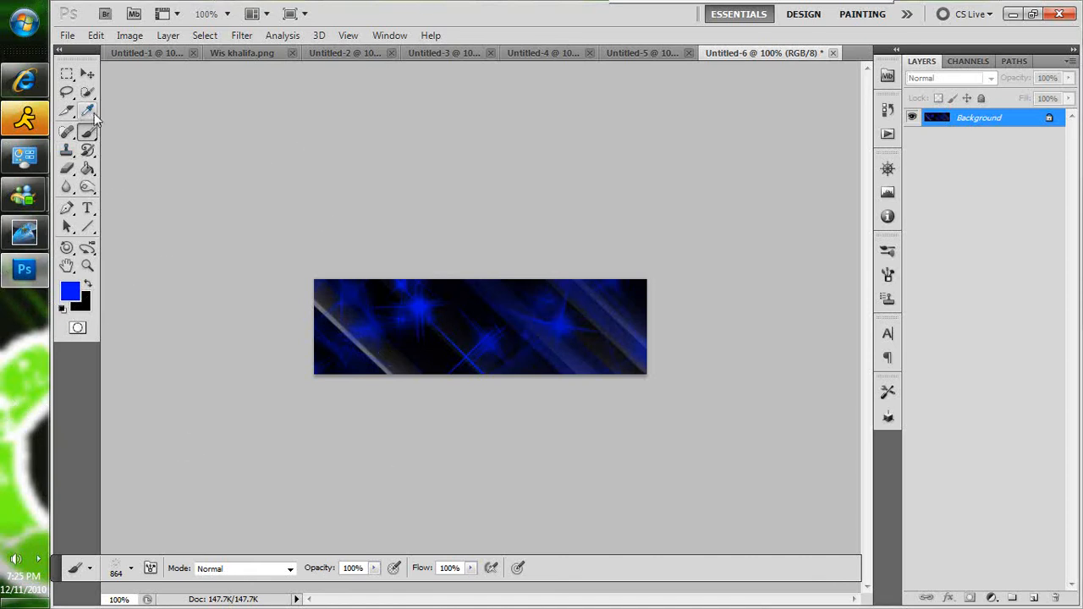
- Select the whole banner with the Rectangular Marquee and turn the selection into an 8-pixel-wide border
left_click(67, 77)
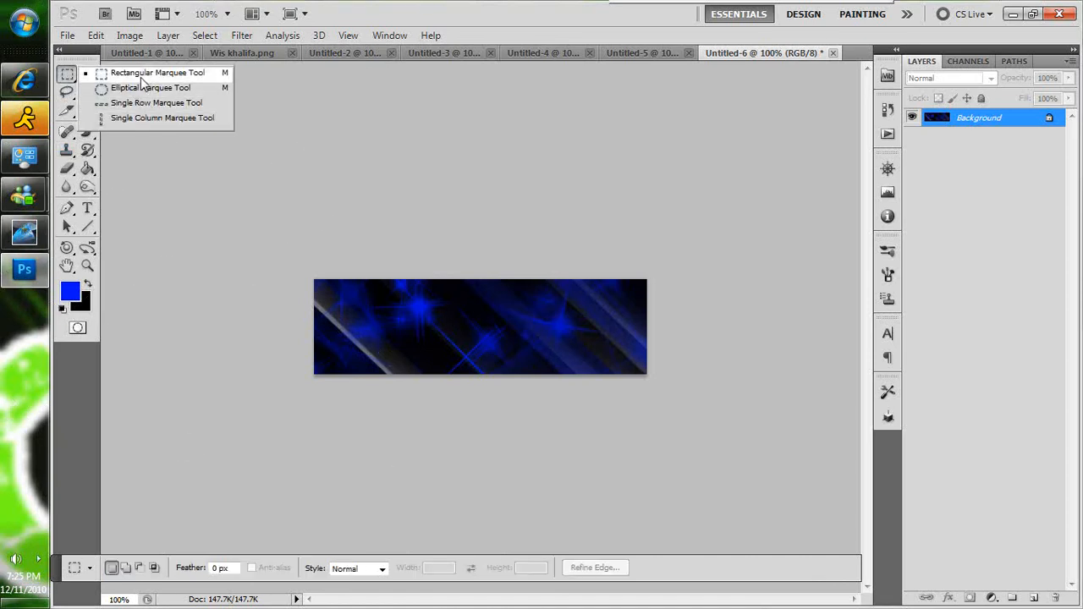
left_click(236, 155)
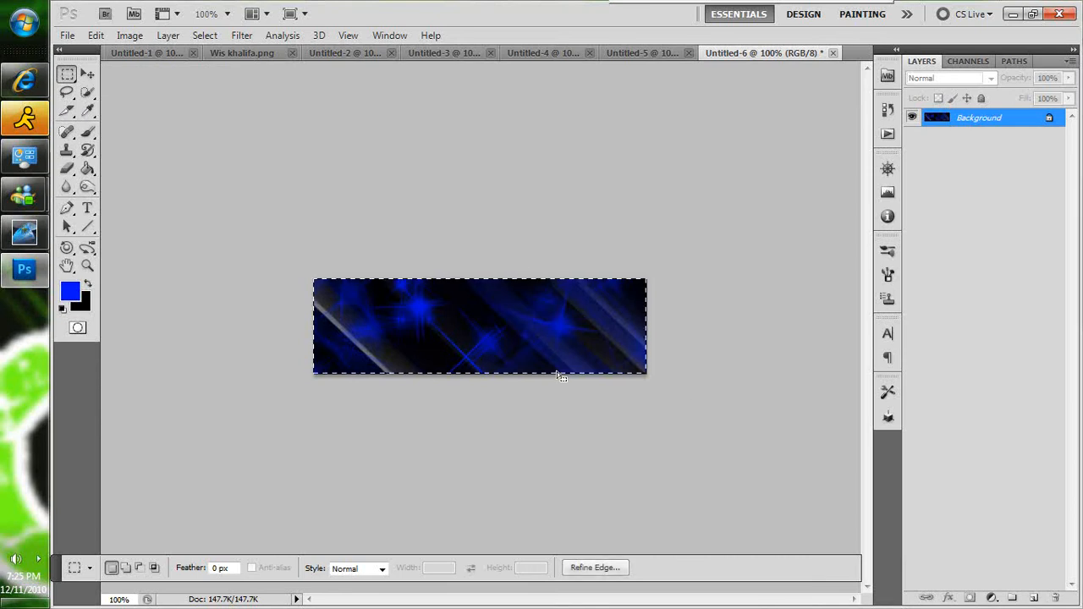
left_click(209, 37)
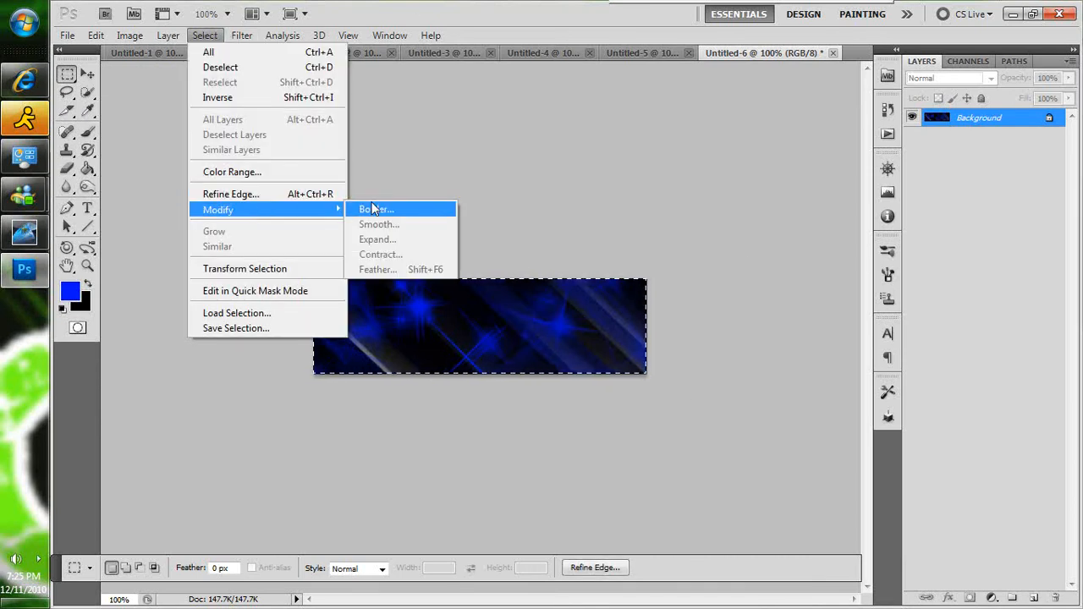
left_click(374, 209)
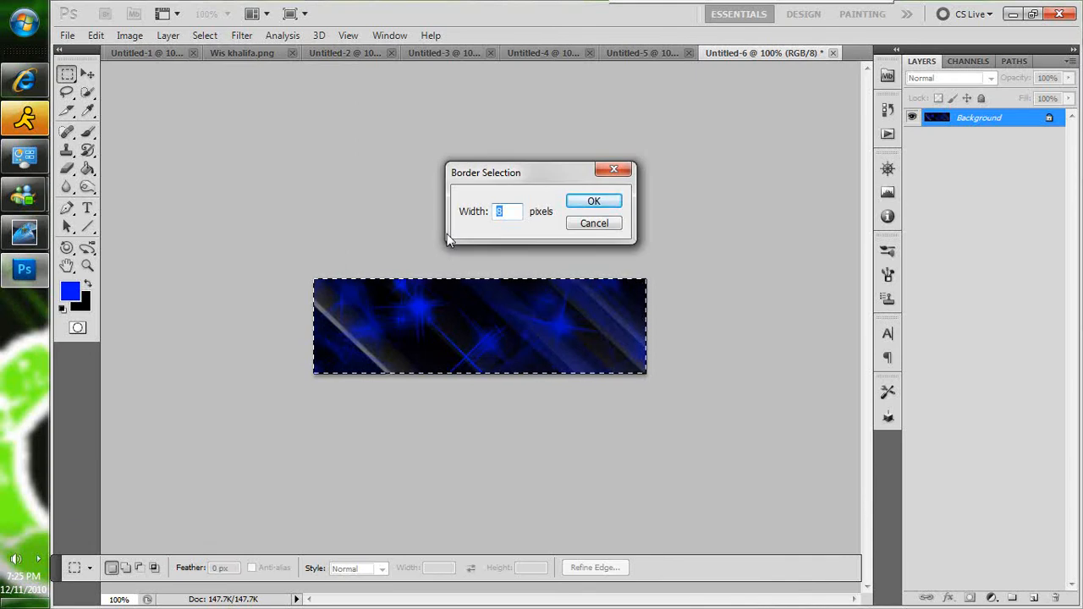
key("Return")
- Choose the 769 px diagonal streak brush and paint blue streaks along the selected border
key("b")
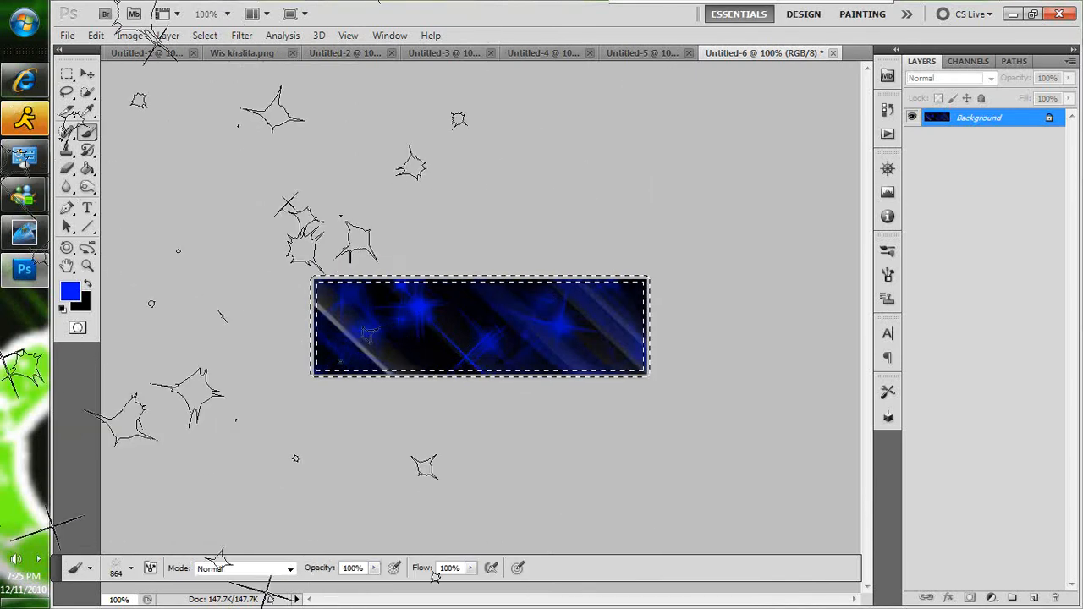
left_click(129, 569)
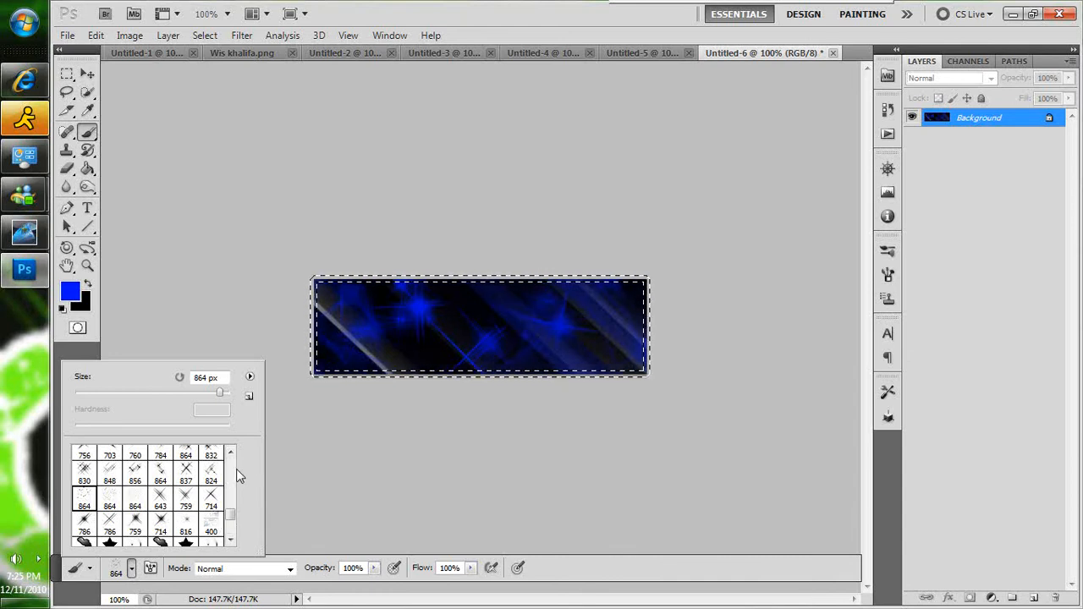
scroll(230, 515, "up", 3)
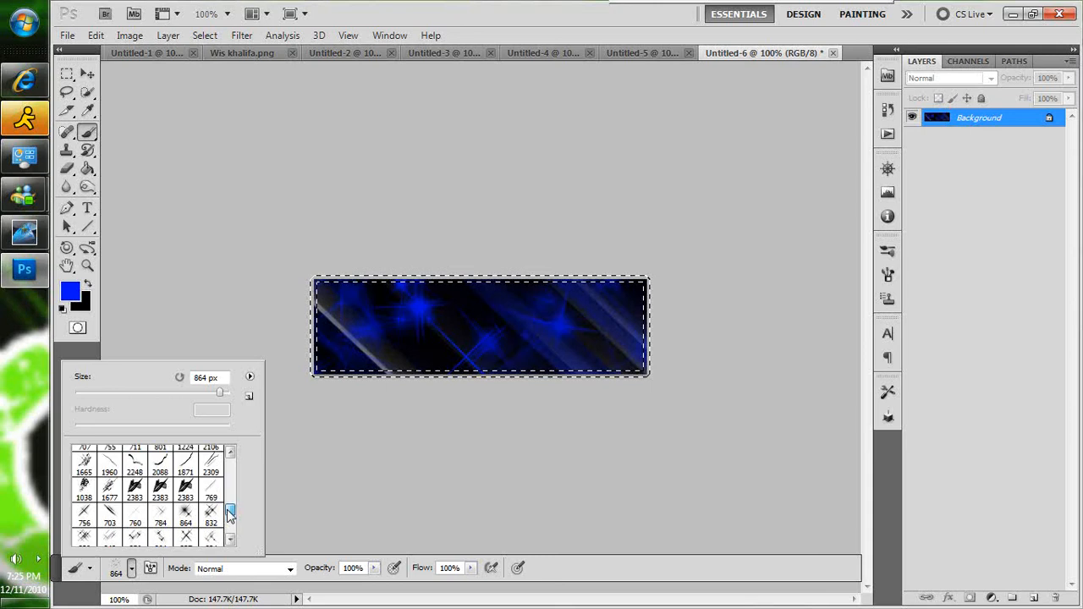
left_click(212, 493)
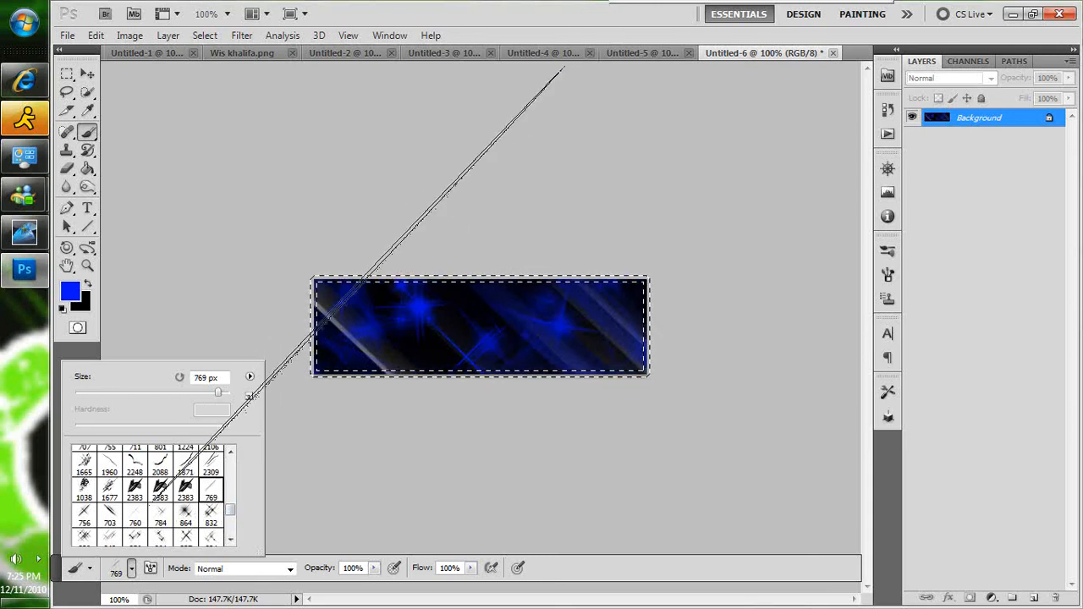
left_click(340, 284)
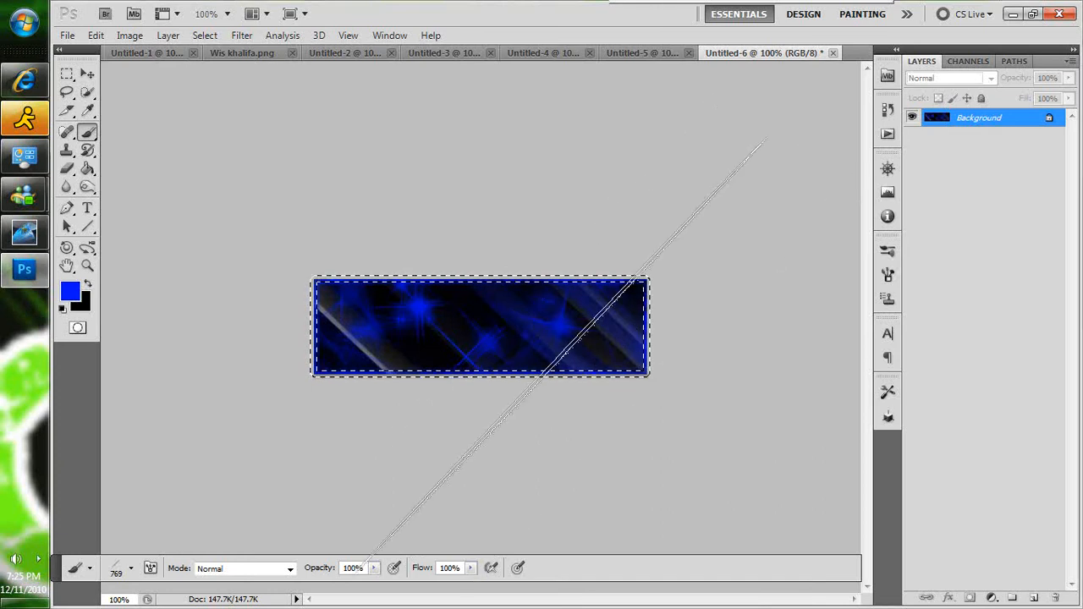
- Set the streak brush's tip spacing to 19% and its size to 771 px
left_click(887, 276)
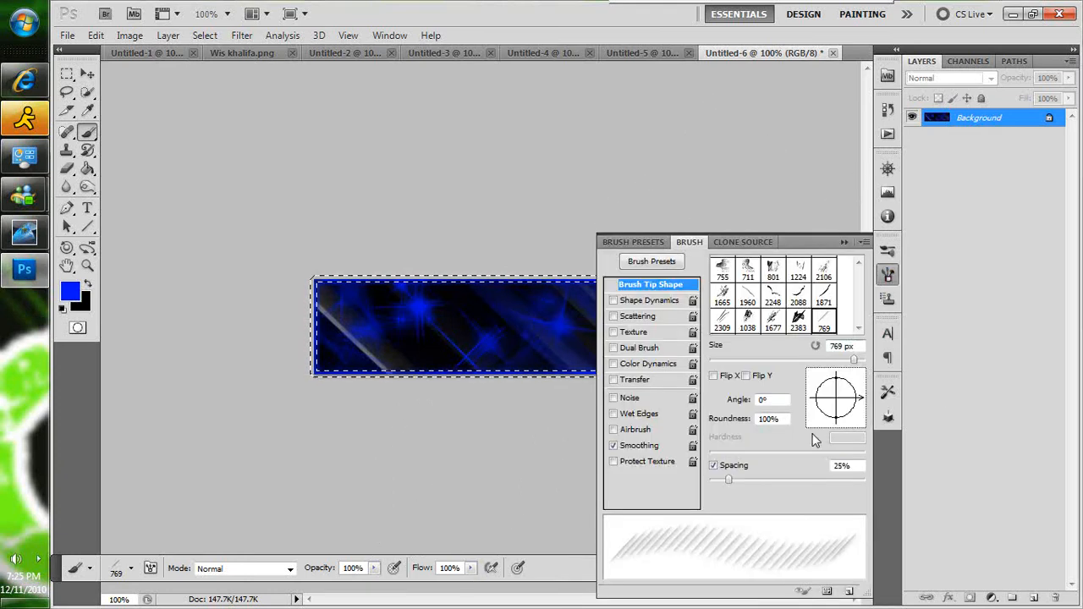
left_click_drag(728, 480, 696, 488)
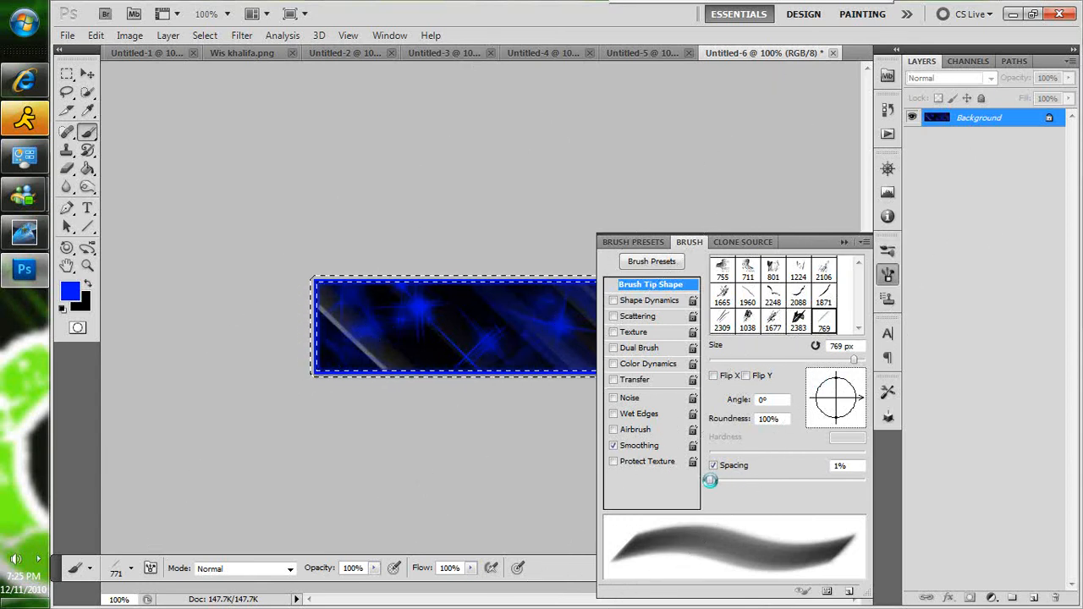
mouse_move(709, 481)
left_mouse_down()
mouse_move(885, 476)
mouse_move(725, 482)
left_mouse_up()
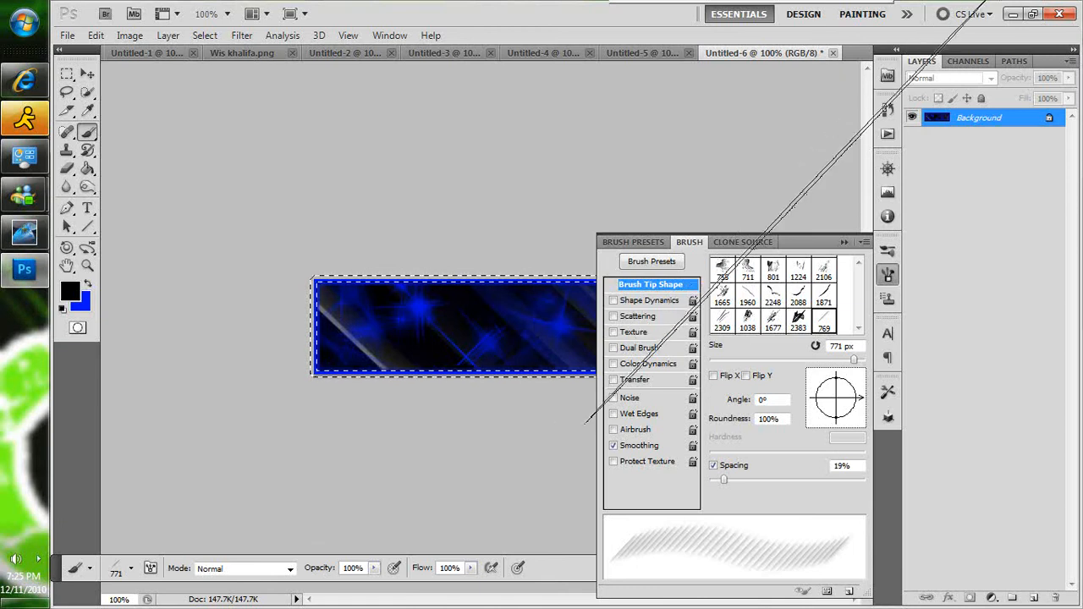
left_click(844, 243)
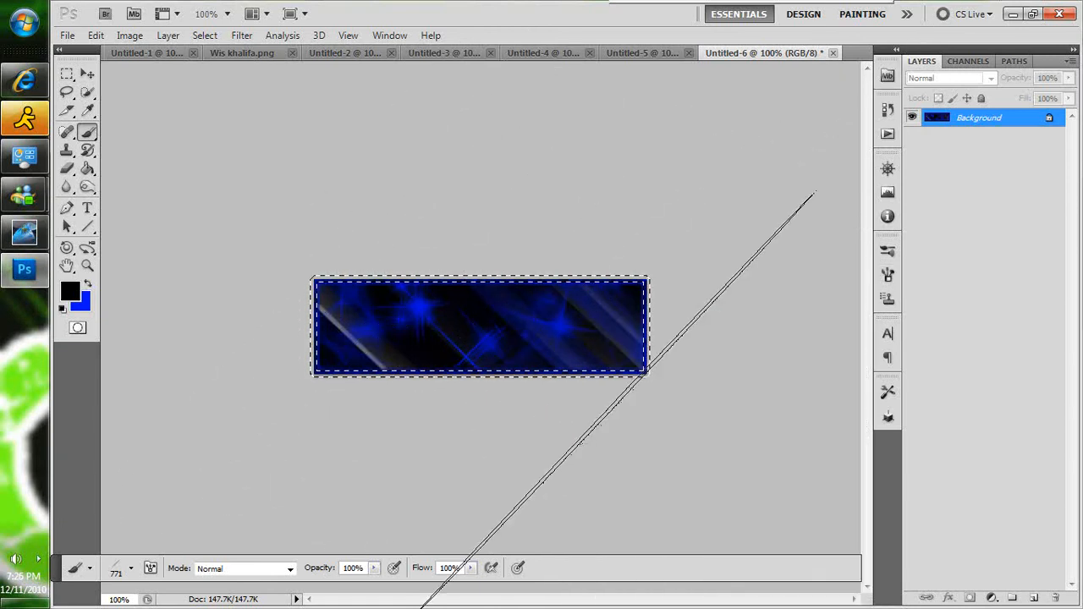
- Paint alternating blue and black streaks around the border selection, swapping the foreground and background colours between strokes
key("x")
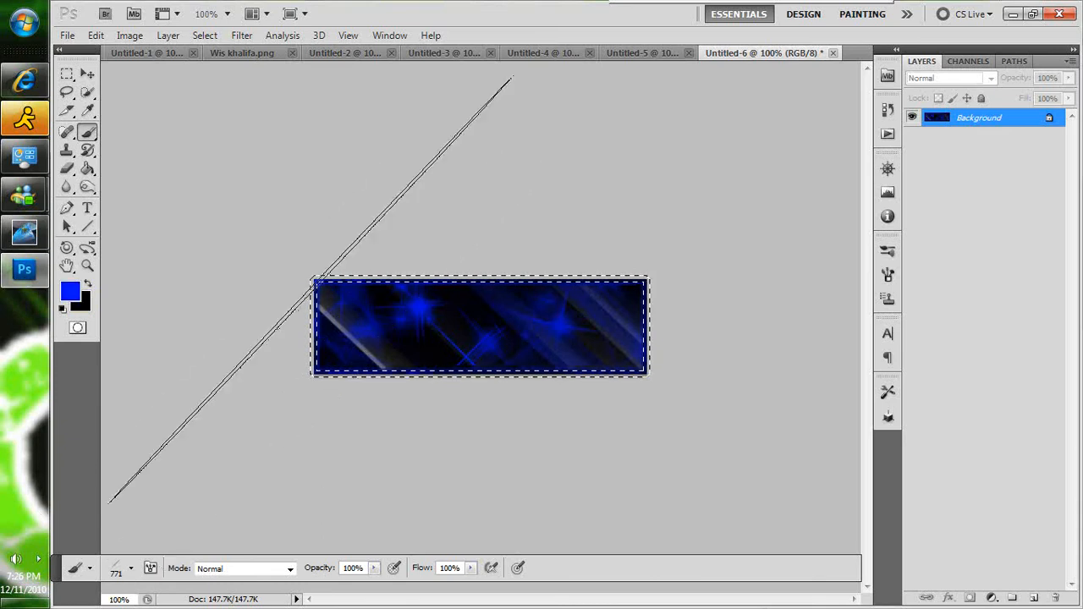
key("x")
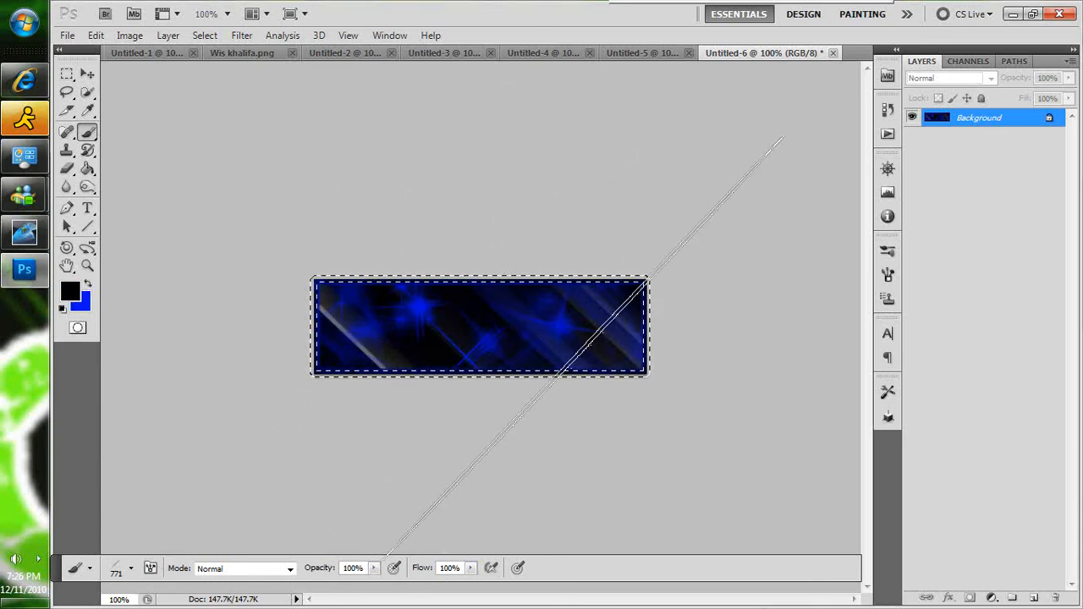
key("x")
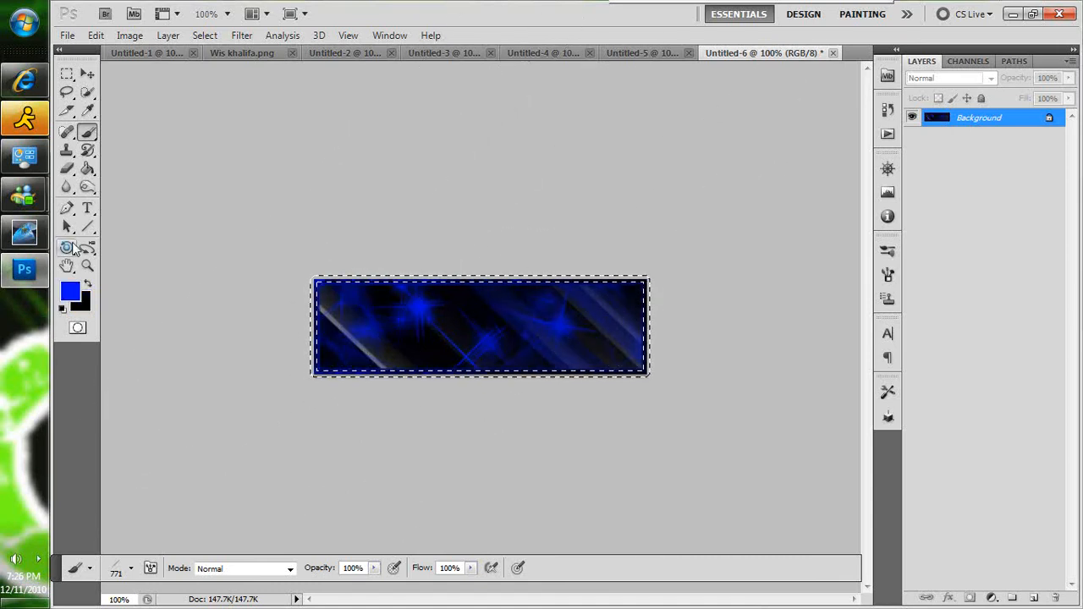
- Change the foreground colour to light grey and paint grey streaks into the border, with black strokes over them
left_click(71, 296)
left_click_drag(661, 348, 563, 324)
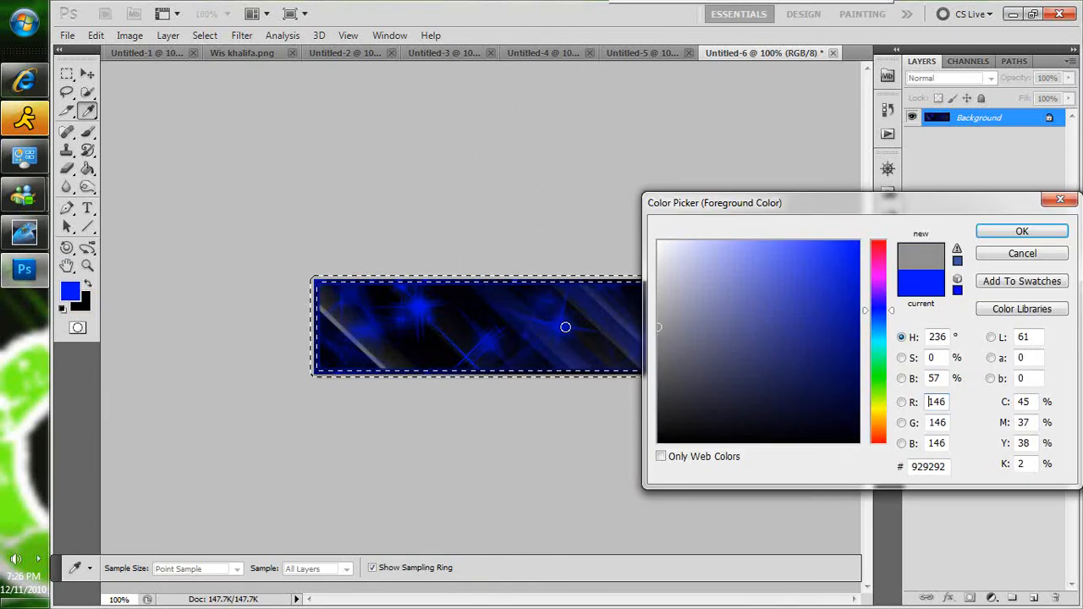
key("Return")
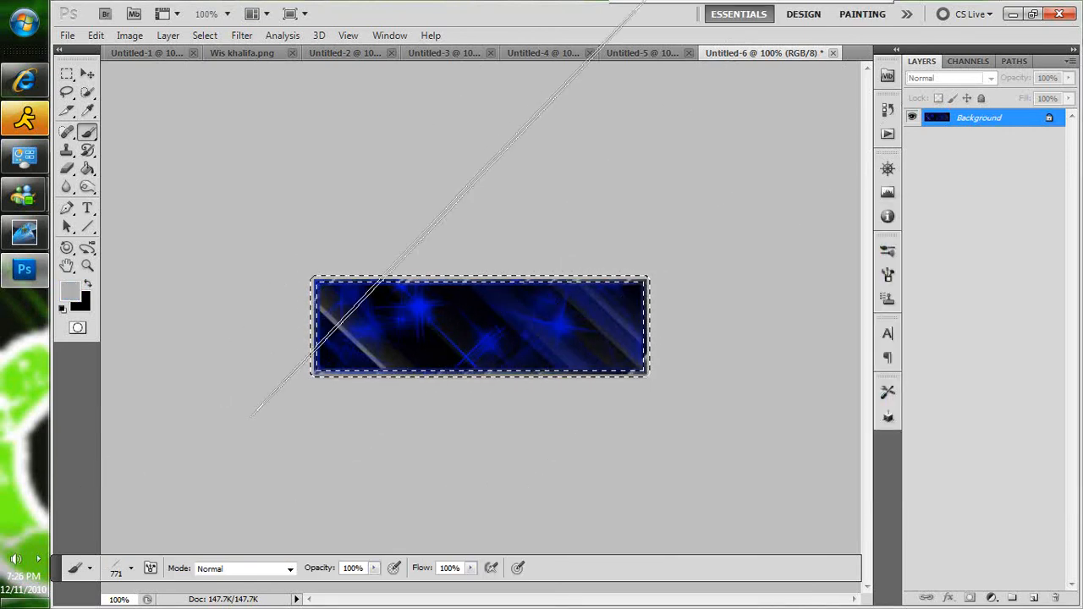
key("x")
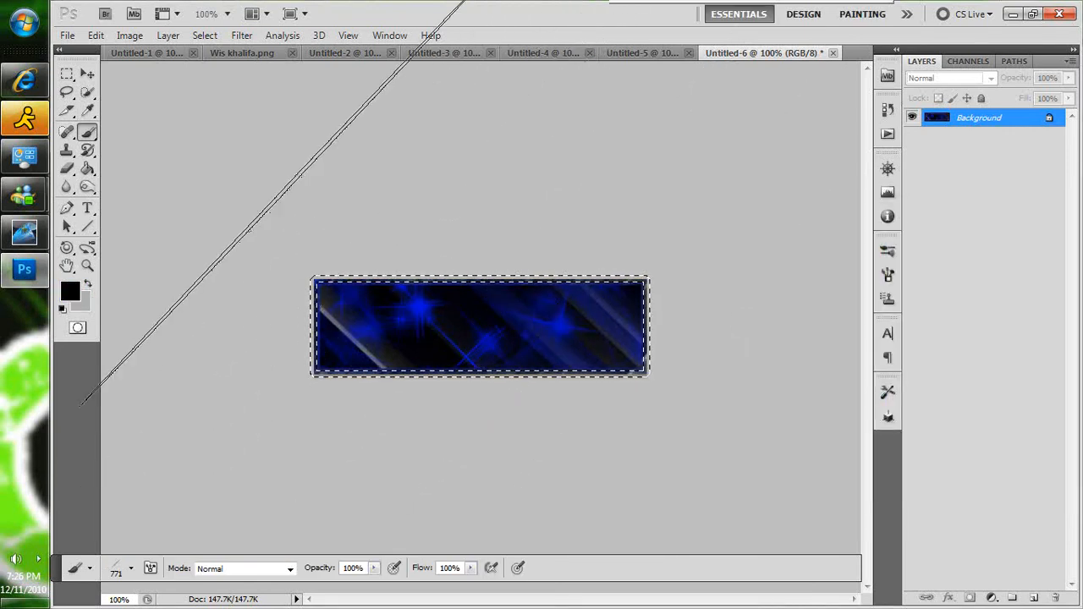
- Deselect the border selection using the Rectangular Marquee tool
left_click(67, 75)
right_click(393, 293)
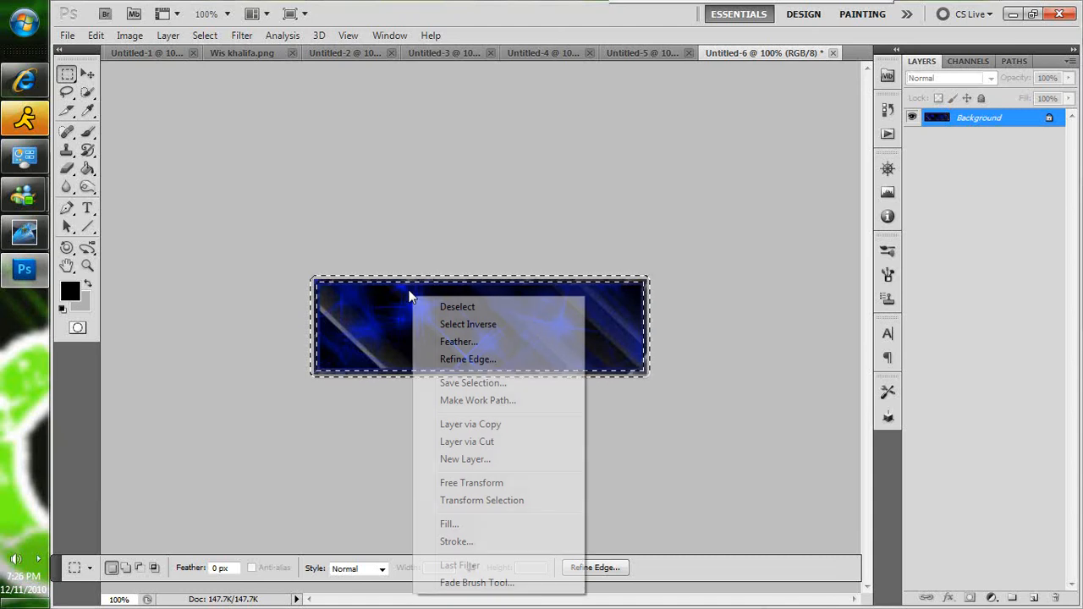
left_click(423, 302)
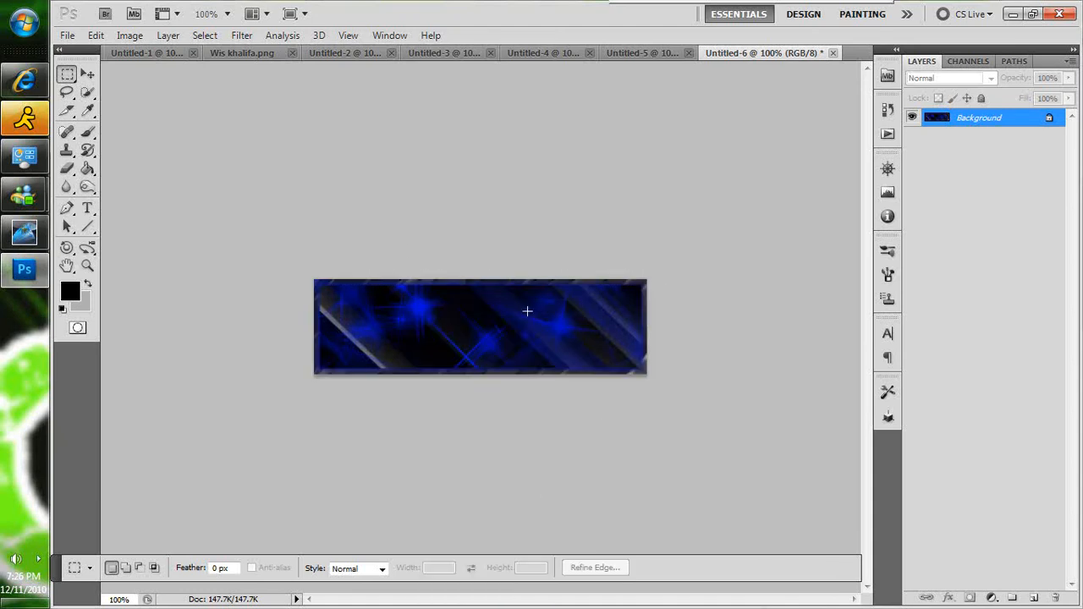
- Copy the cut-out figure from Wis khalifa.png into the Untitled-6 banner and place it at the banner's left end
left_click(254, 52)
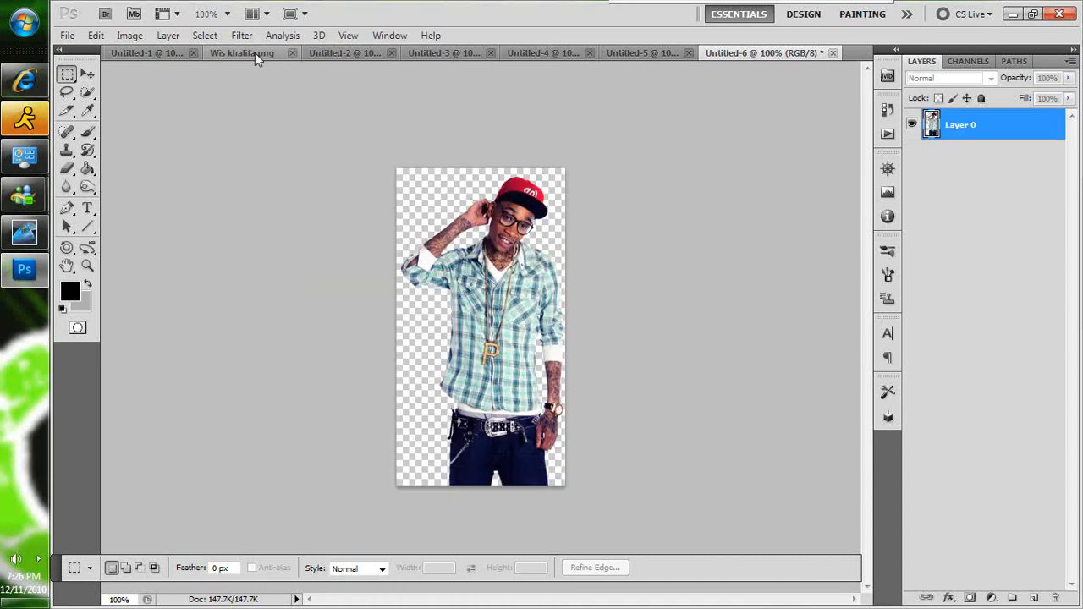
left_click(87, 76)
left_click_drag(367, 260, 669, 96)
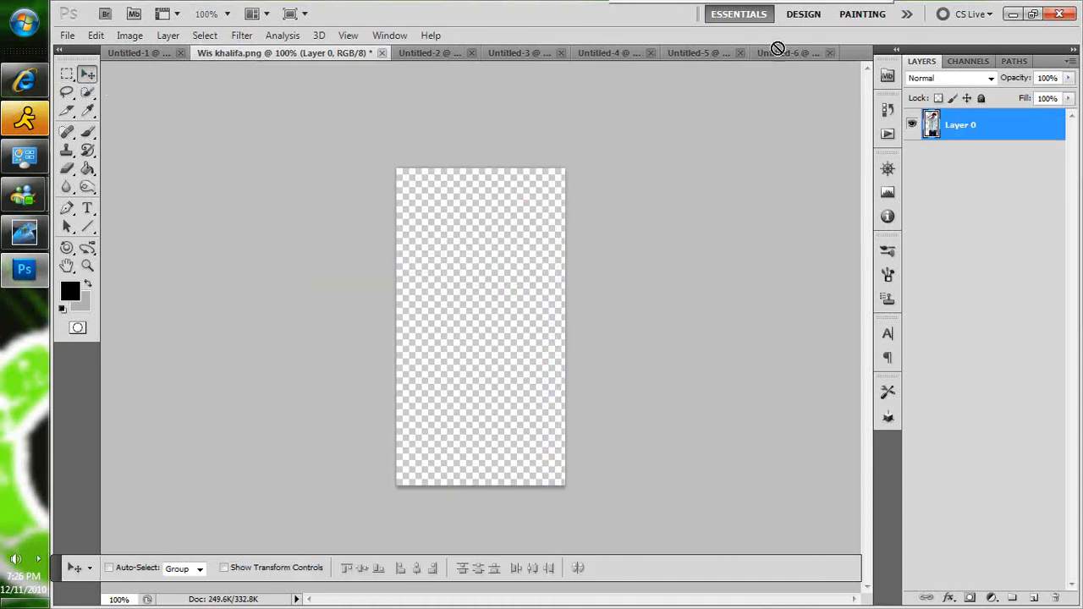
left_click_drag(777, 61, 357, 387)
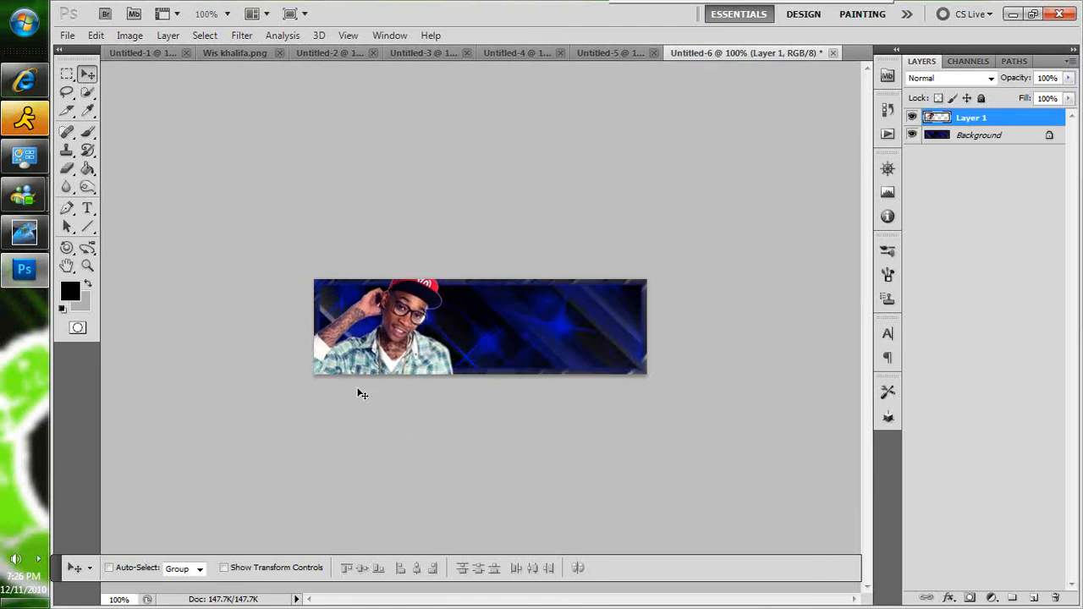
- Add the text TeamMindGames in 6 pt THE MAPLE ORIGINS beside the figure and colour it bright blue
key("t")
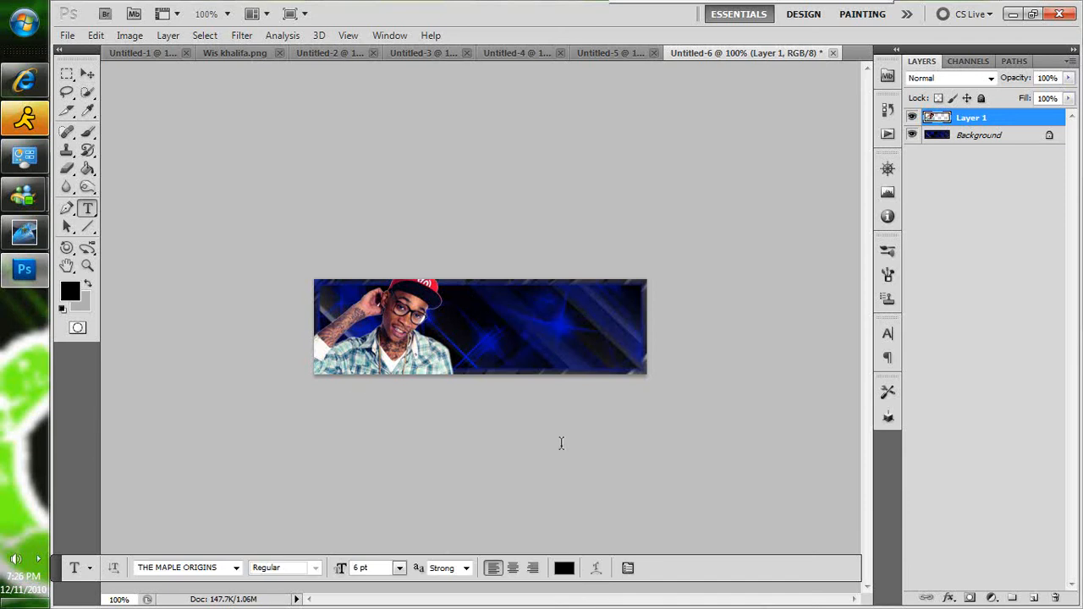
left_click(479, 304)
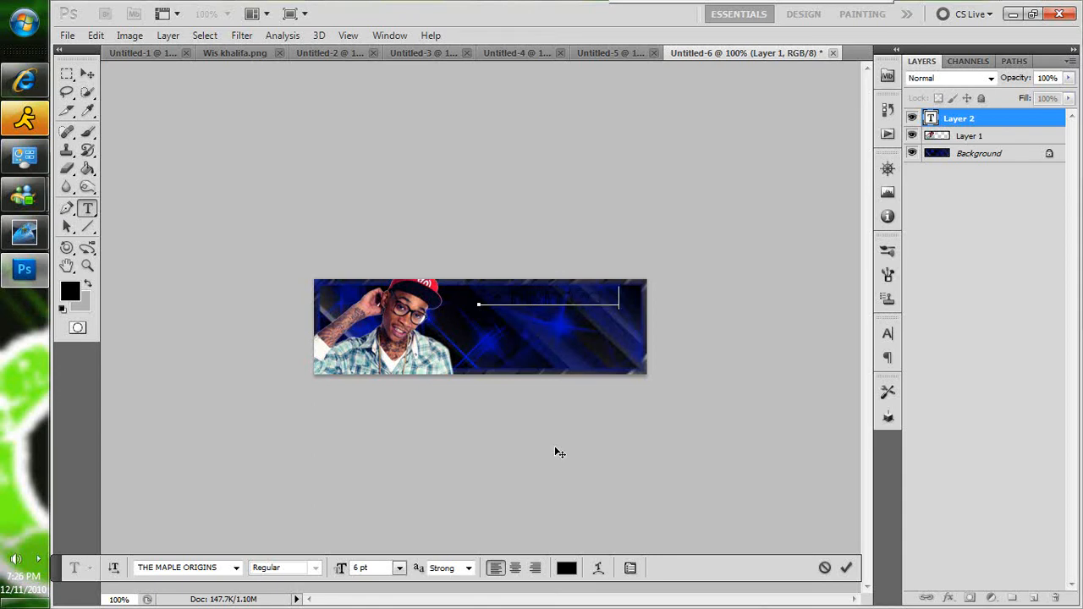
key("ctrl+a")
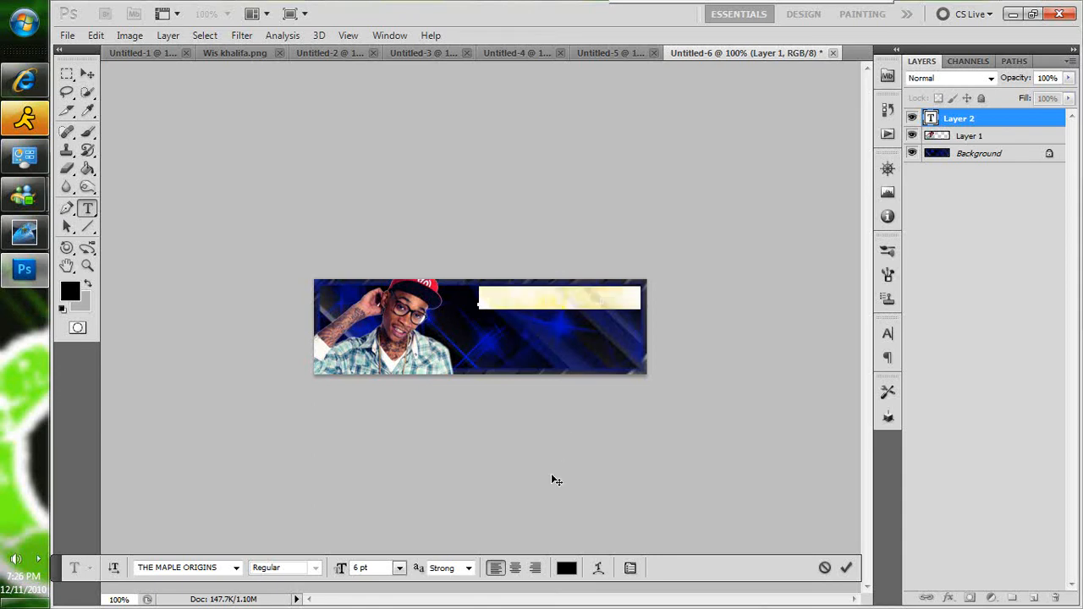
left_click(565, 569)
left_click(874, 305)
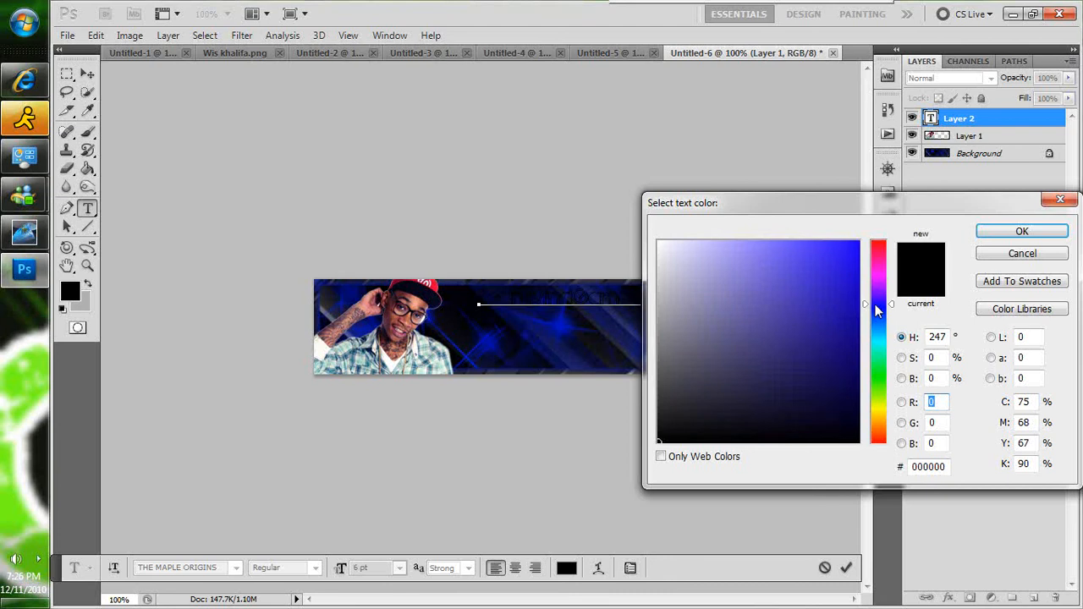
left_click(858, 242)
key("Return")
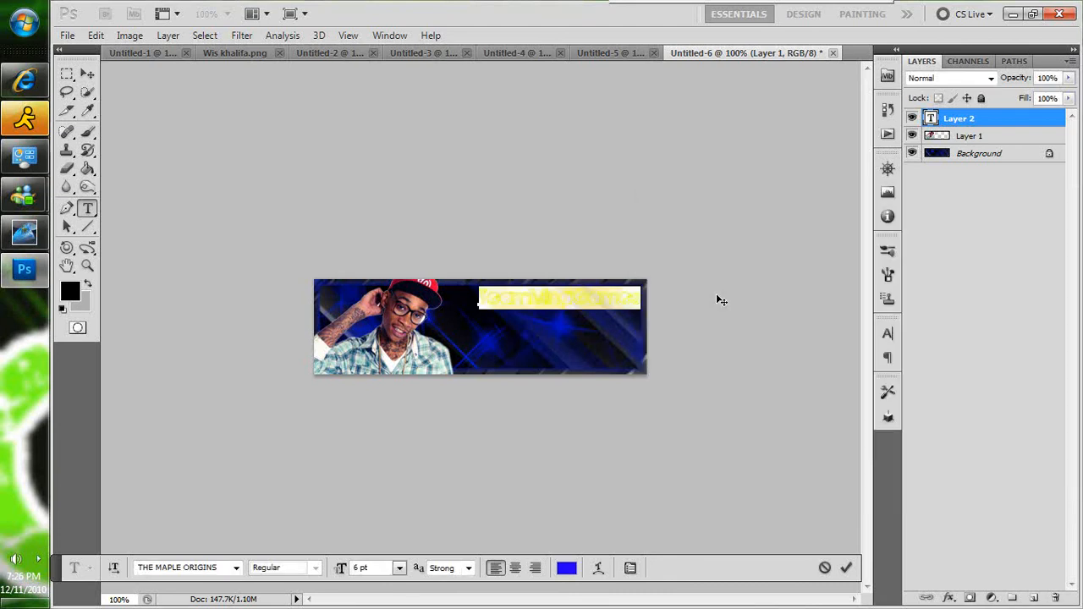
- Reposition the TeamMindGames text near the banner's upper edge, between the figure and the right border
left_click_drag(591, 364, 591, 369)
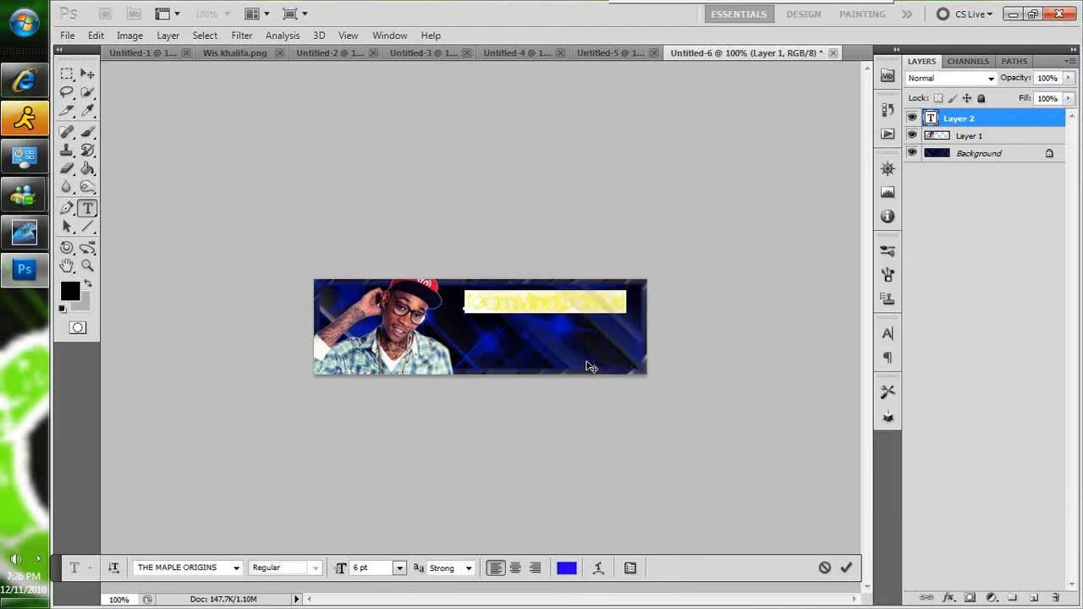
left_click(567, 294)
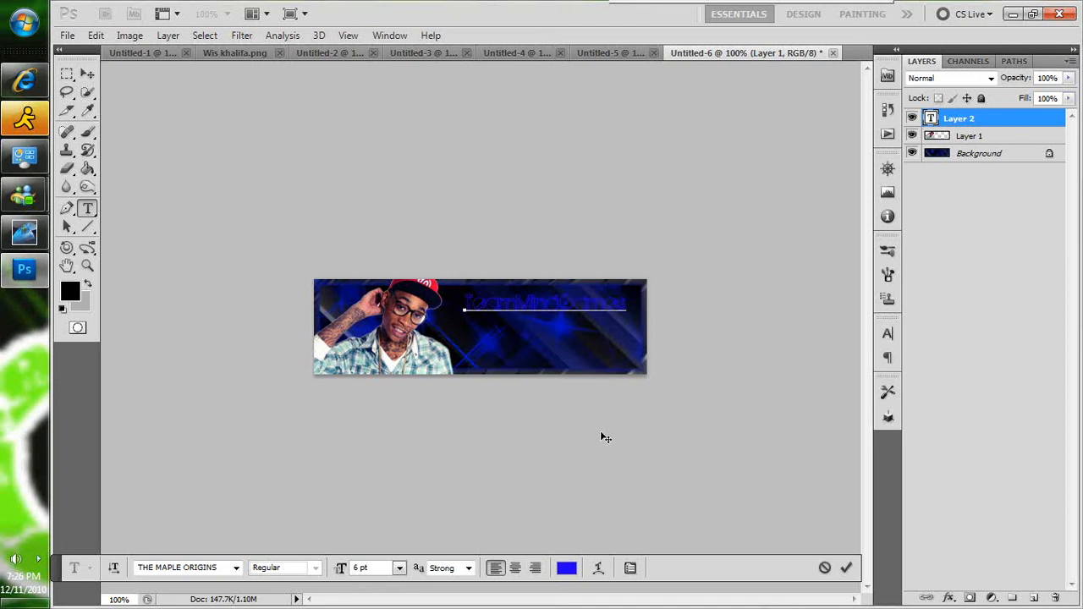
left_click_drag(605, 436, 605, 432)
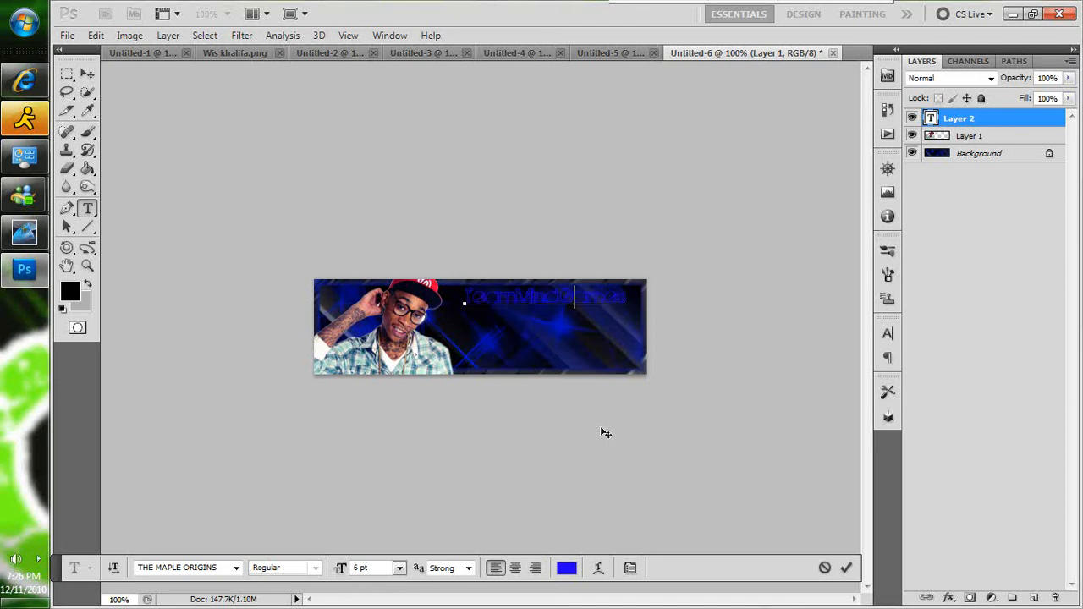
- Apply a black outside Stroke at 100% opacity to the TeamMindGames text layer
left_click(949, 598)
left_click(962, 581)
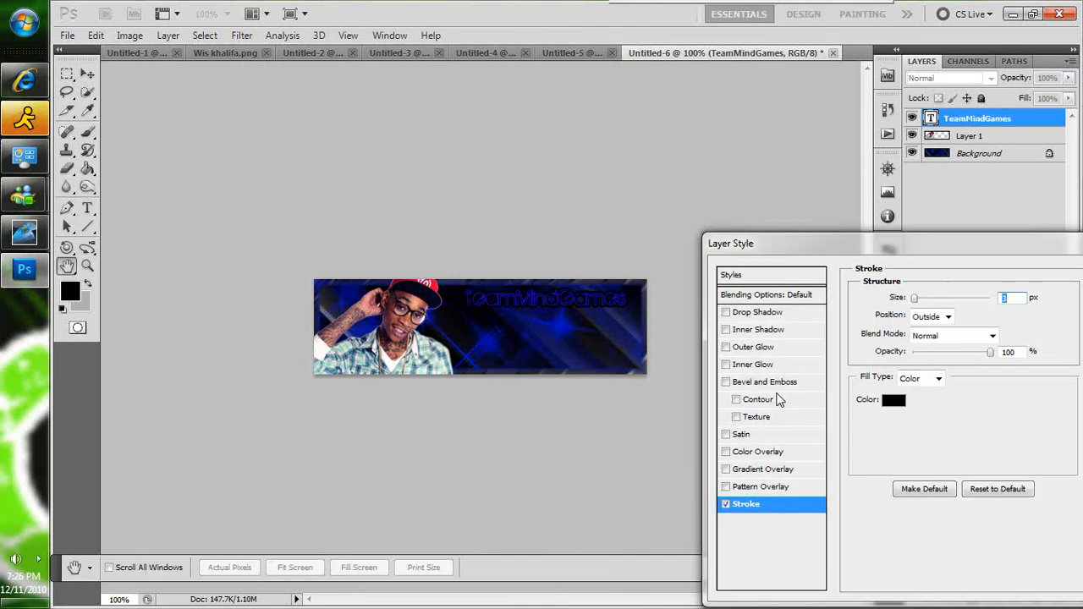
key("Return")
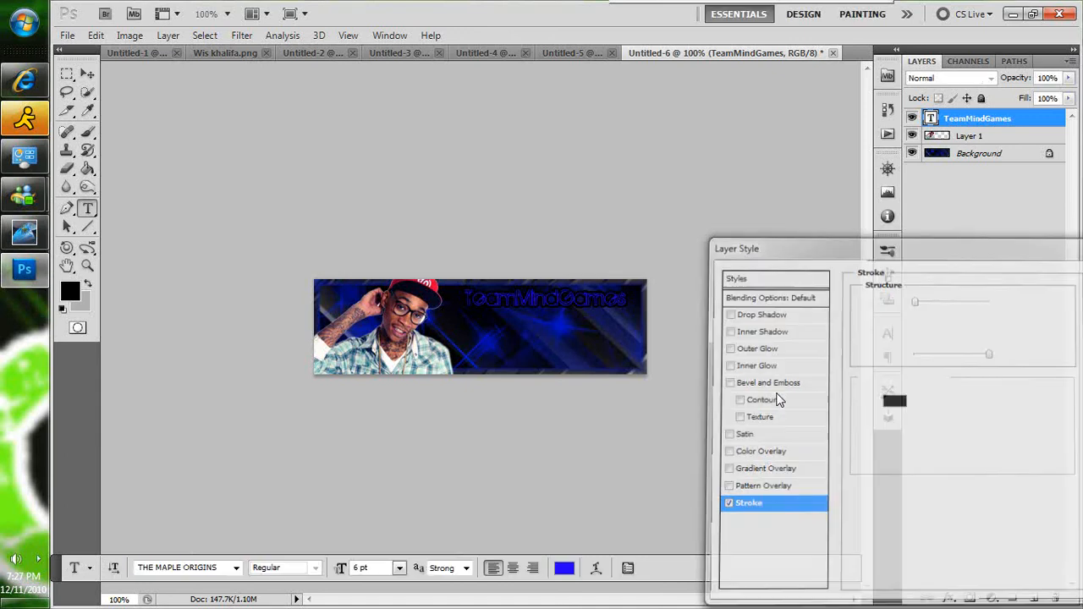
- Add the text TMGxZYPH3R in blue 6 pt THE MAPLE ORIGINS and centre it beneath the TeamMindGames line
left_click(471, 326)
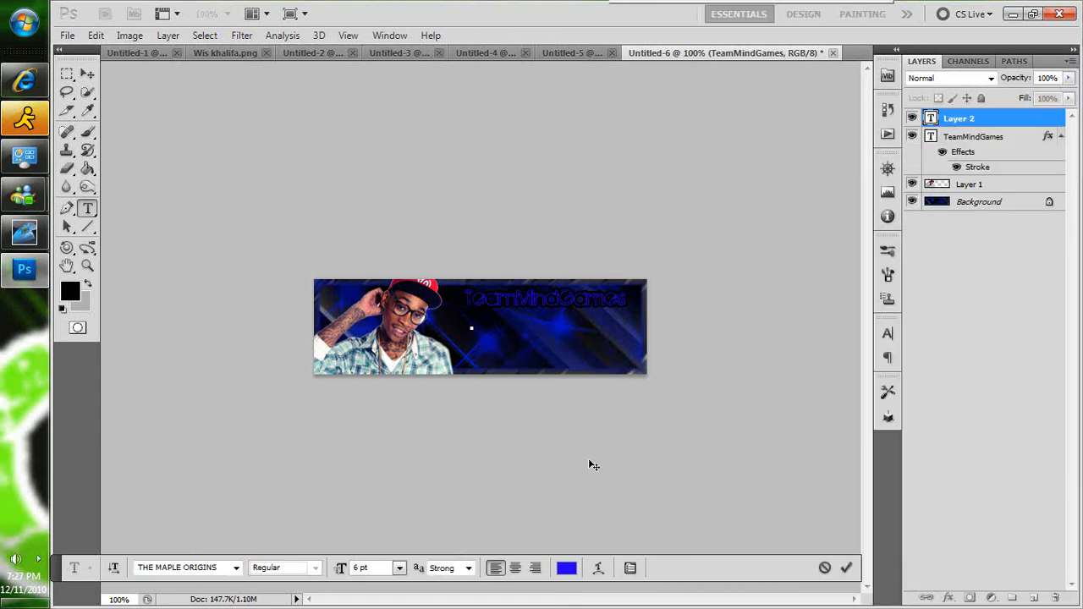
type("TMGxxxFear")
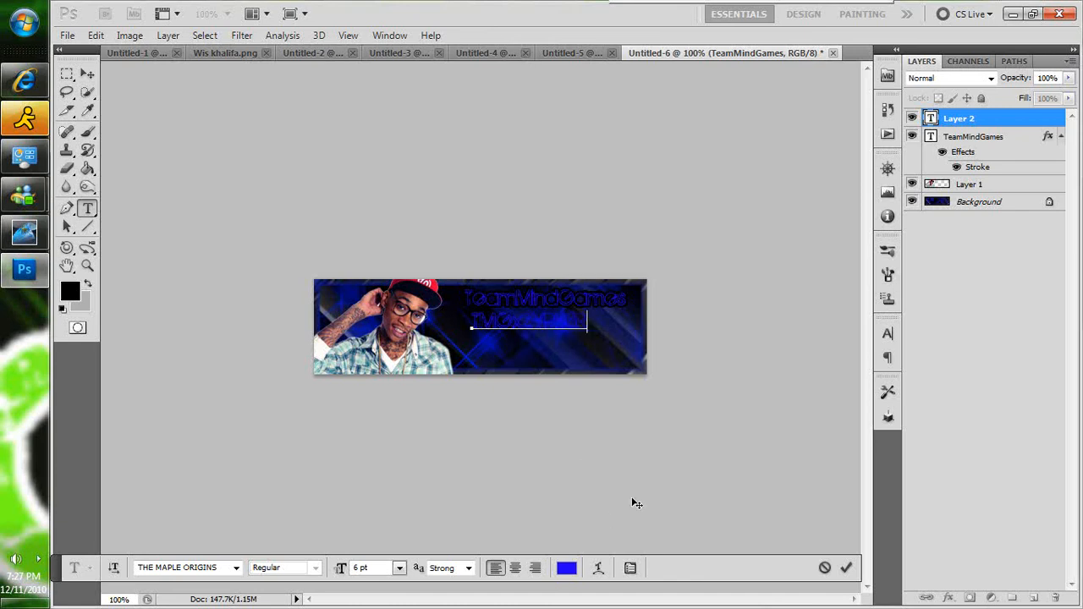
left_click_drag(621, 437, 639, 439)
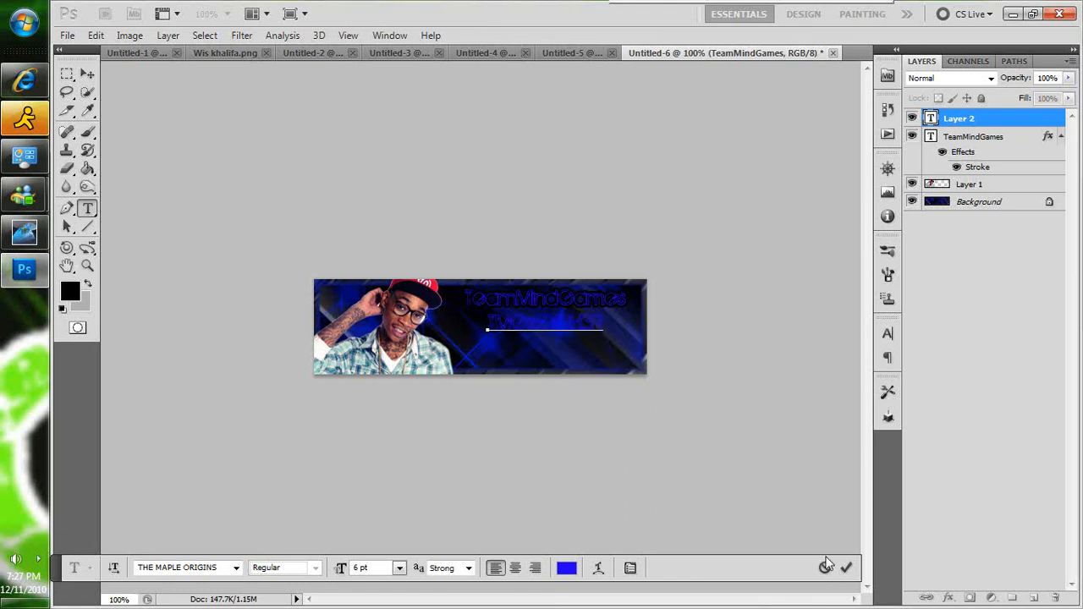
- Apply a Stroke layer effect with its default settings to the TMGxZYPH3R text layer
left_click(949, 597)
left_click(948, 597)
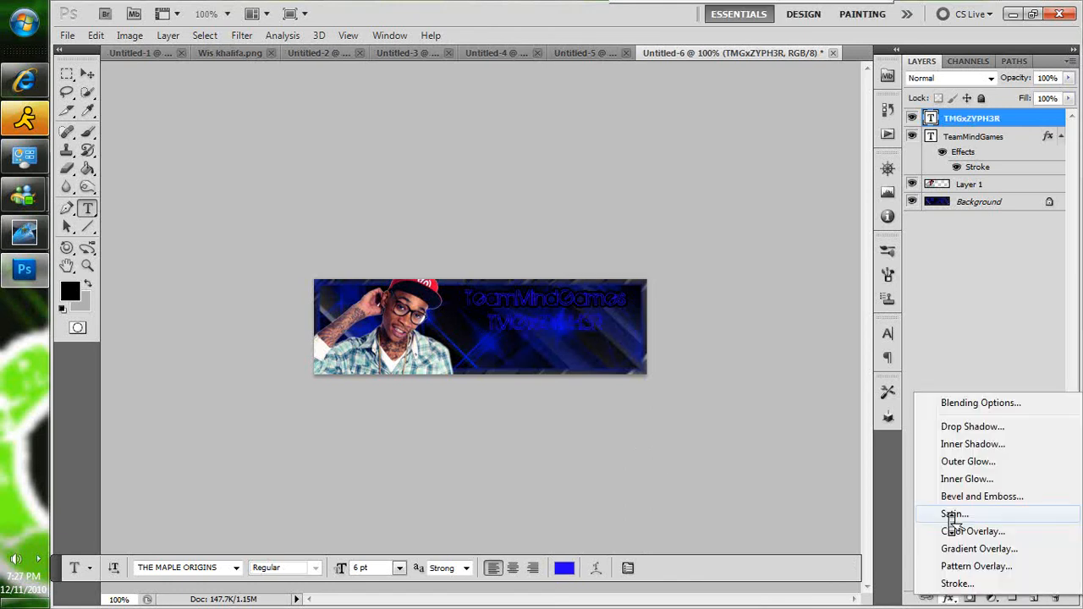
left_click(950, 584)
key("Return")
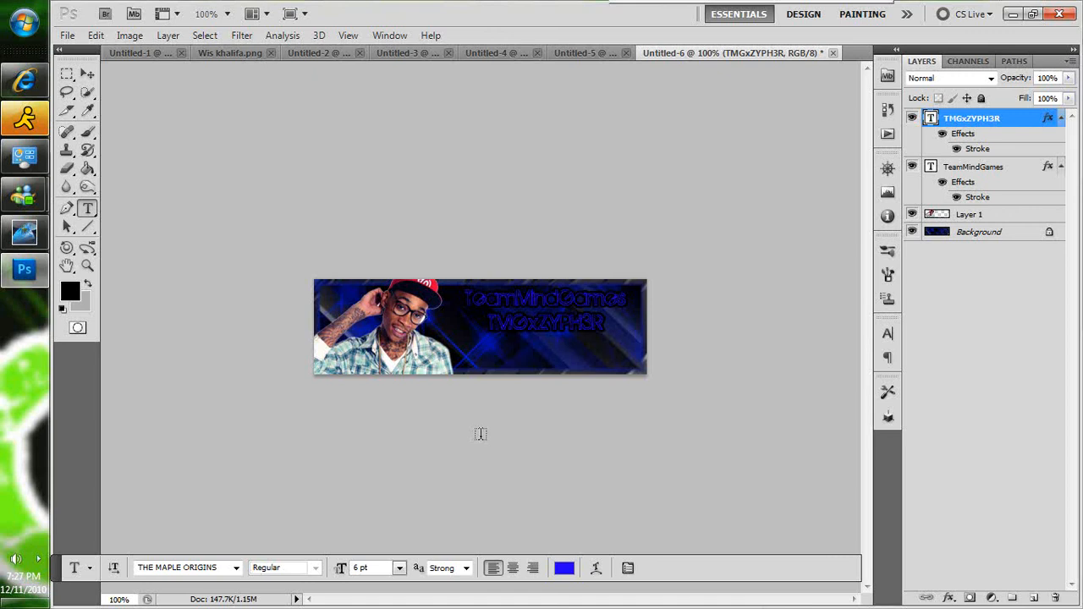
- Add the text Tourtorial as a third line in the same font and place it centred below TMGxZYPH3R
left_click(494, 357)
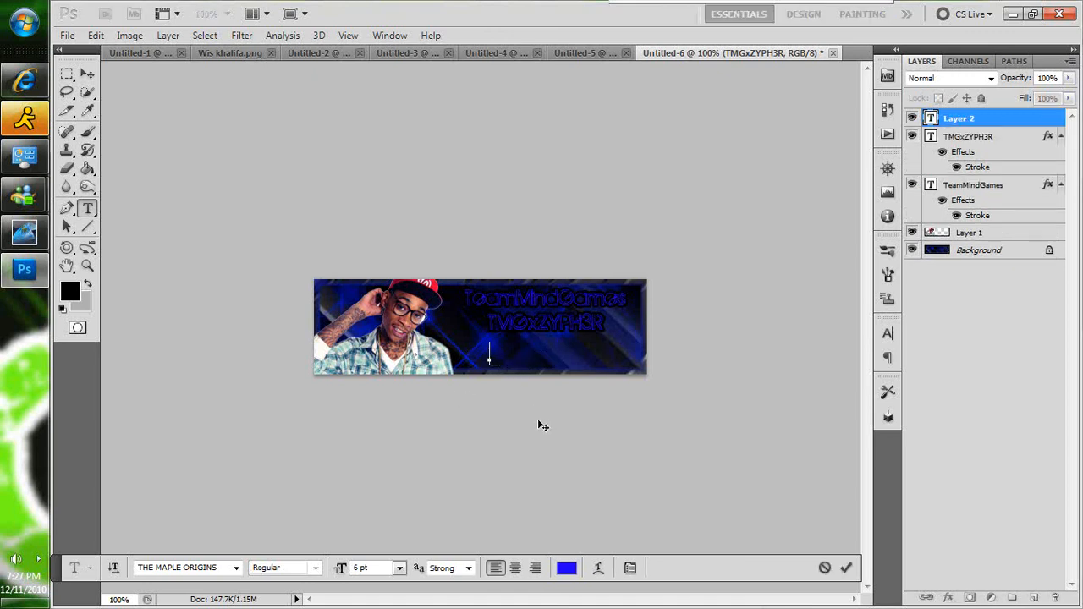
right_click(497, 359)
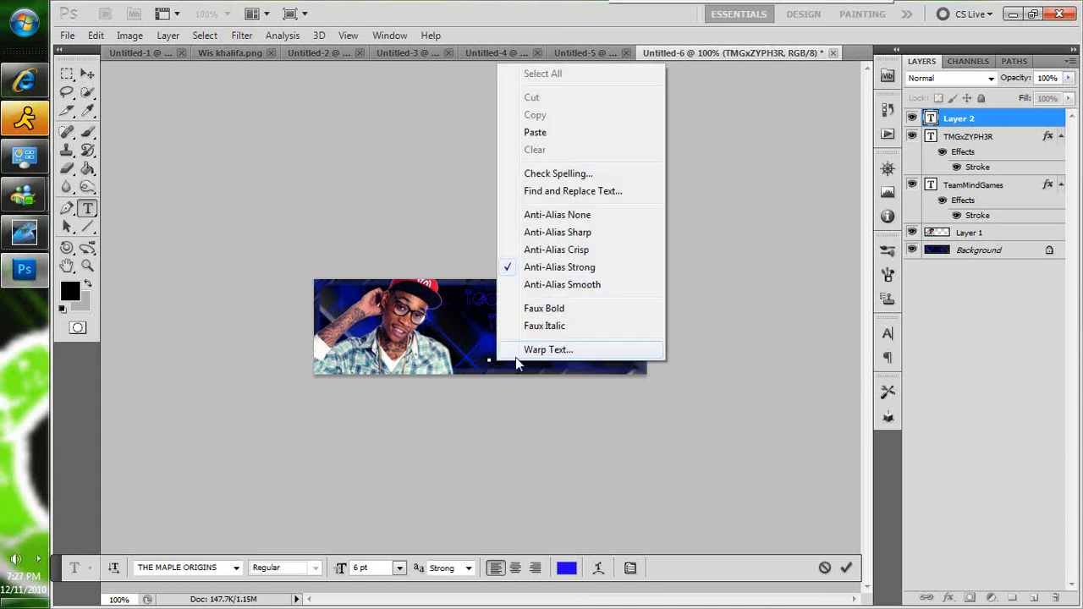
left_click(562, 133)
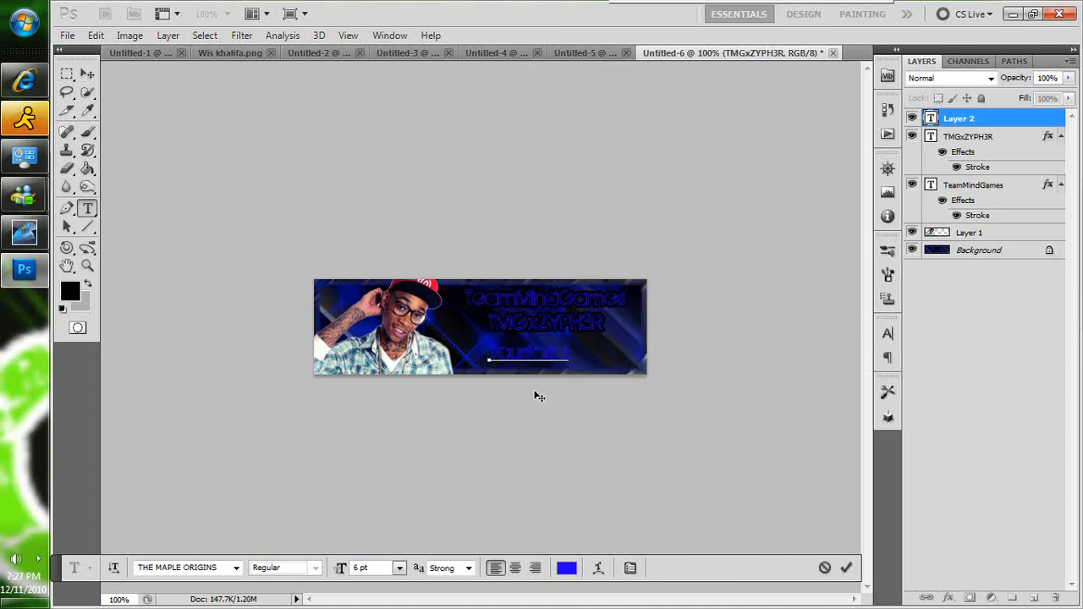
left_click_drag(539, 396, 554, 393)
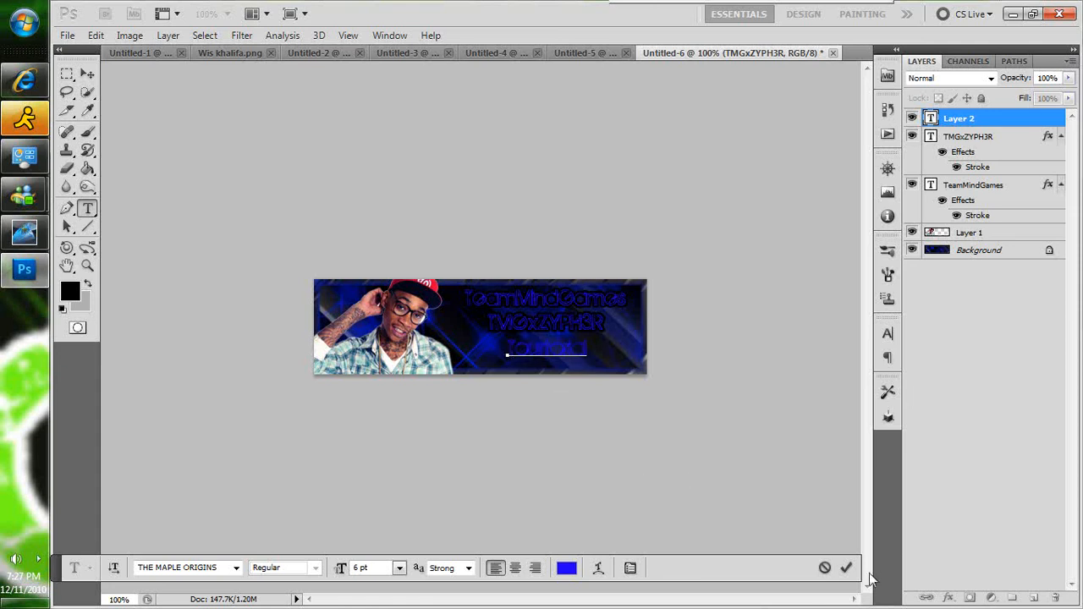
- Apply a black Stroke layer effect to the Tourtorial text layer
left_click(949, 595)
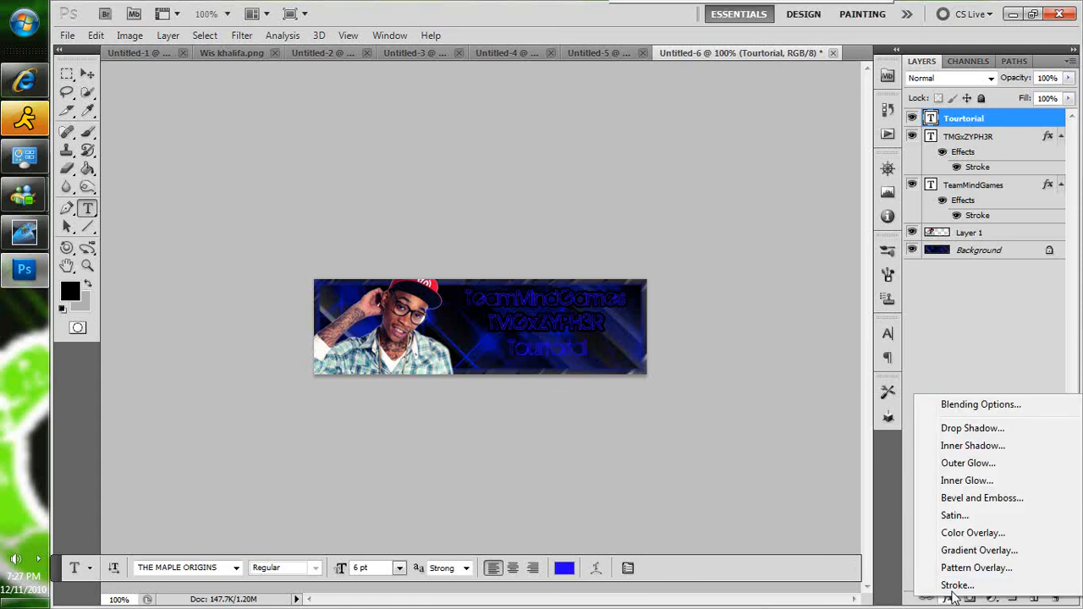
left_click(954, 587)
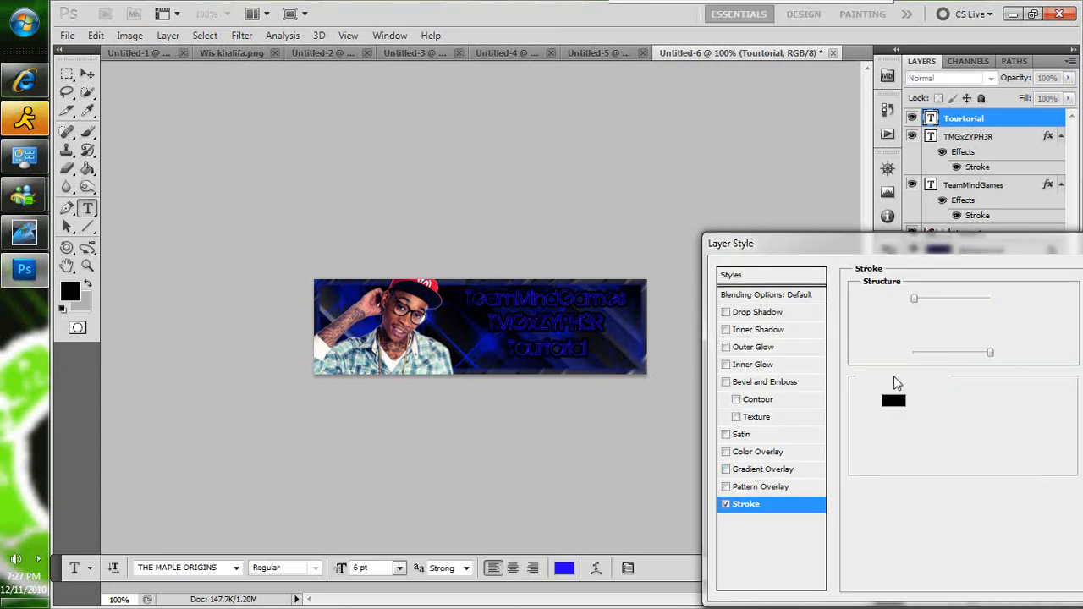
key("Return")
- Shift the TeamMindGames text slightly to the right with the Move tool
left_click(87, 74)
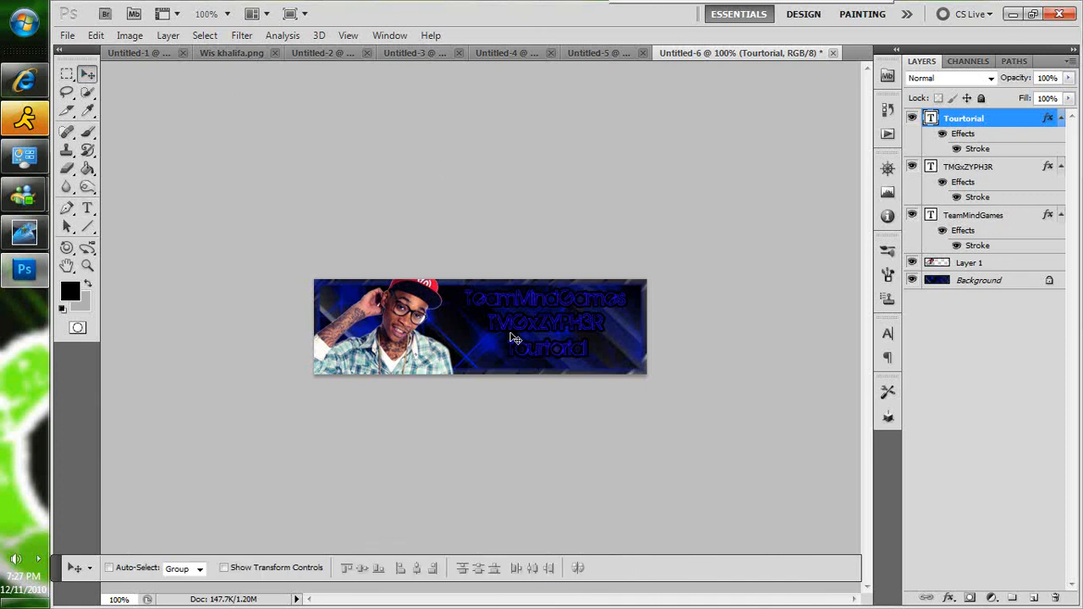
left_click(964, 168)
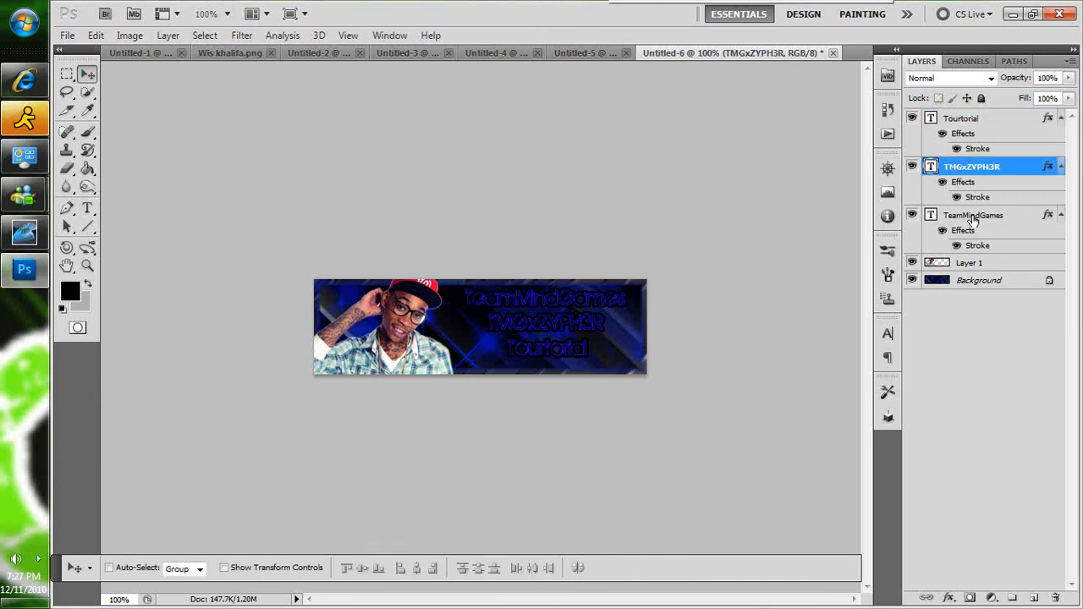
left_click(973, 217)
left_click_drag(564, 301, 570, 303)
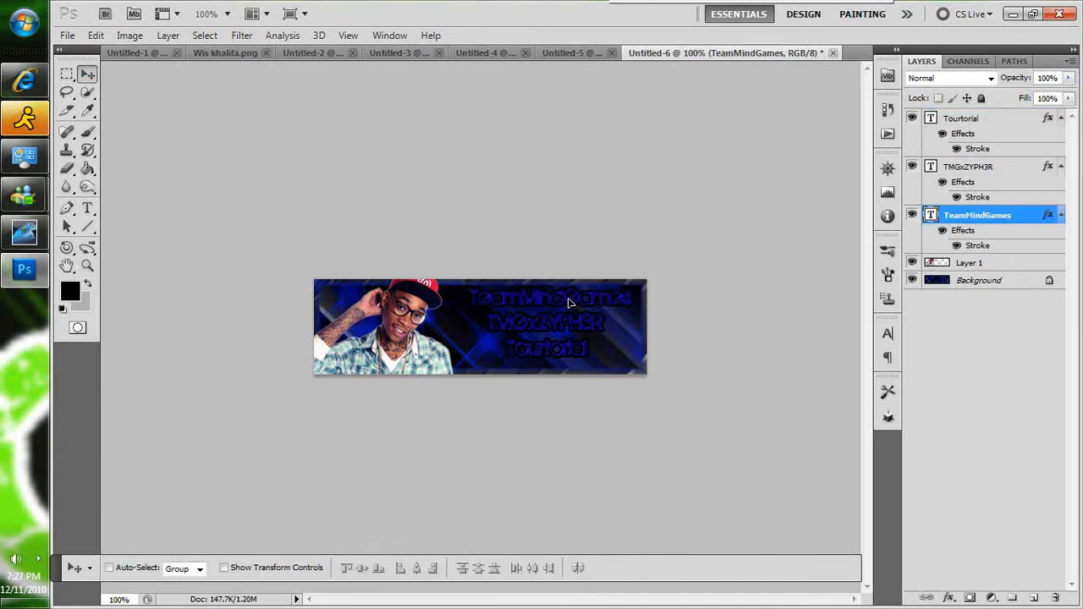
- Nudge the TMGxZYPH3R text slightly right and fine-tune the vertical position of the Tourtorial text beneath it
left_click(969, 165)
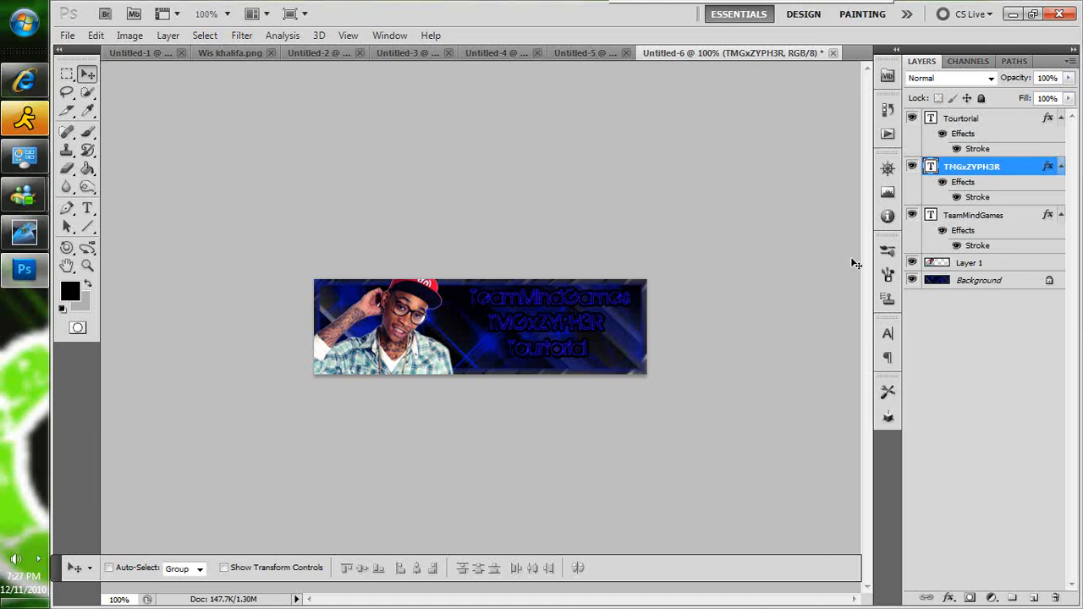
key("Right")
key("Right")
left_click(964, 119)
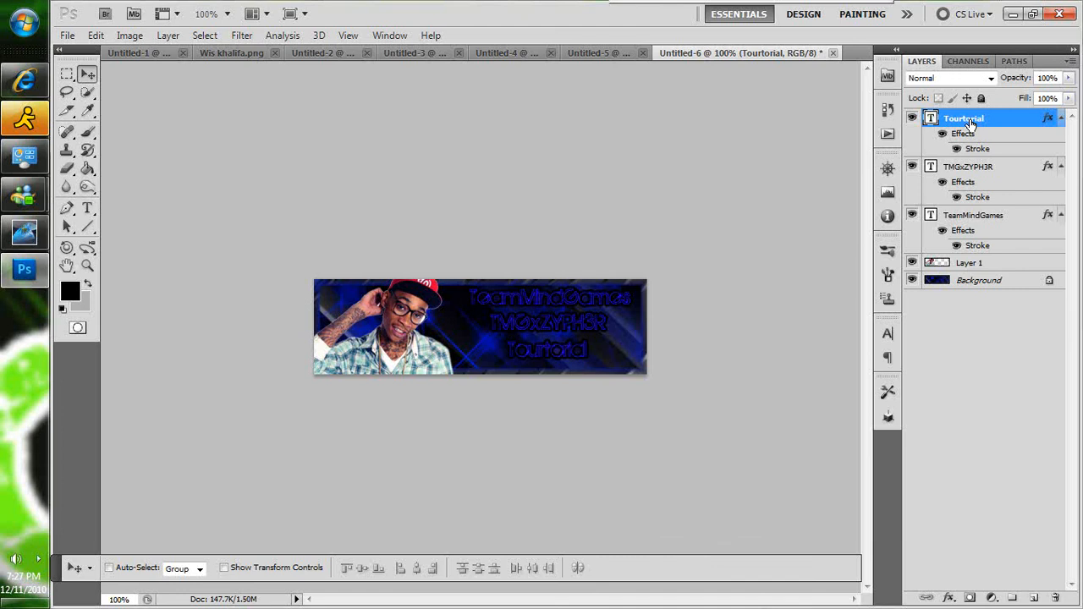
key("Up")
left_click(4, 237)
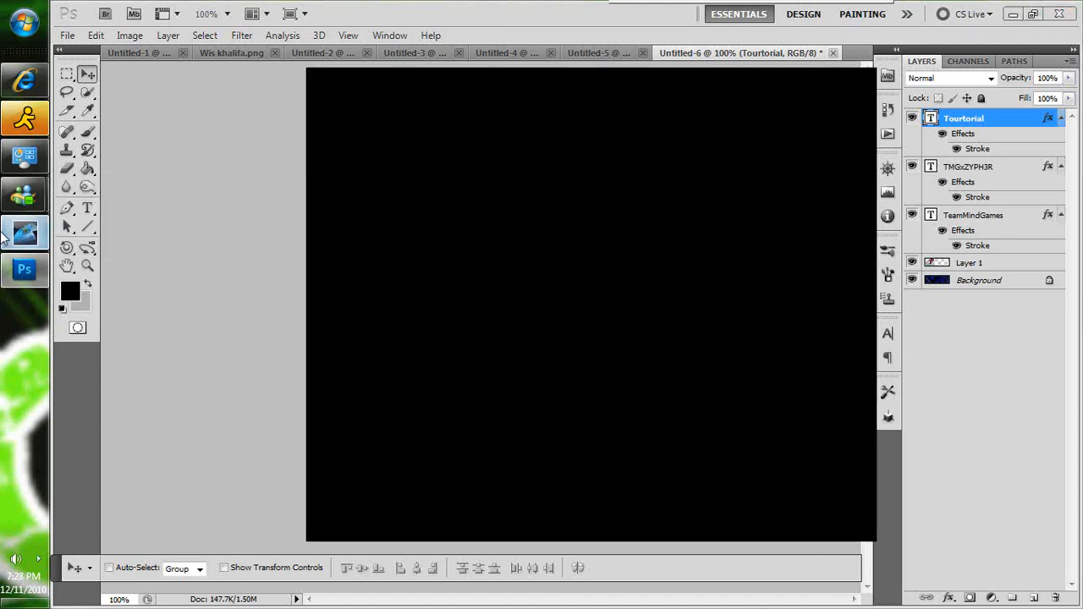